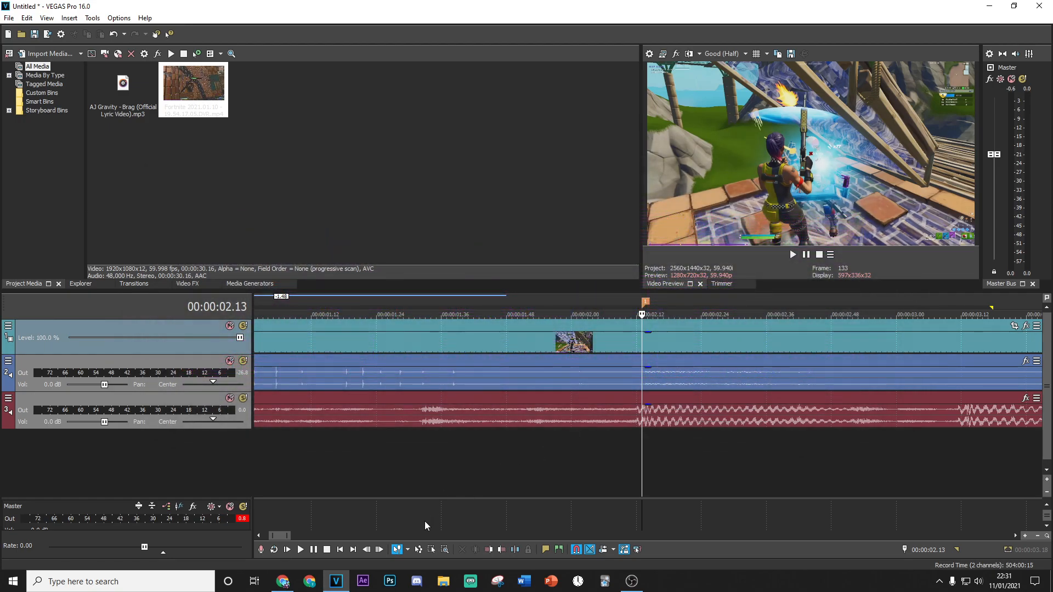
Position the playhead on the beat drop at 00:00:02.13 and place a marker there
key(Left)
key(Right)
key(Left)
key(Left)
key(Right)
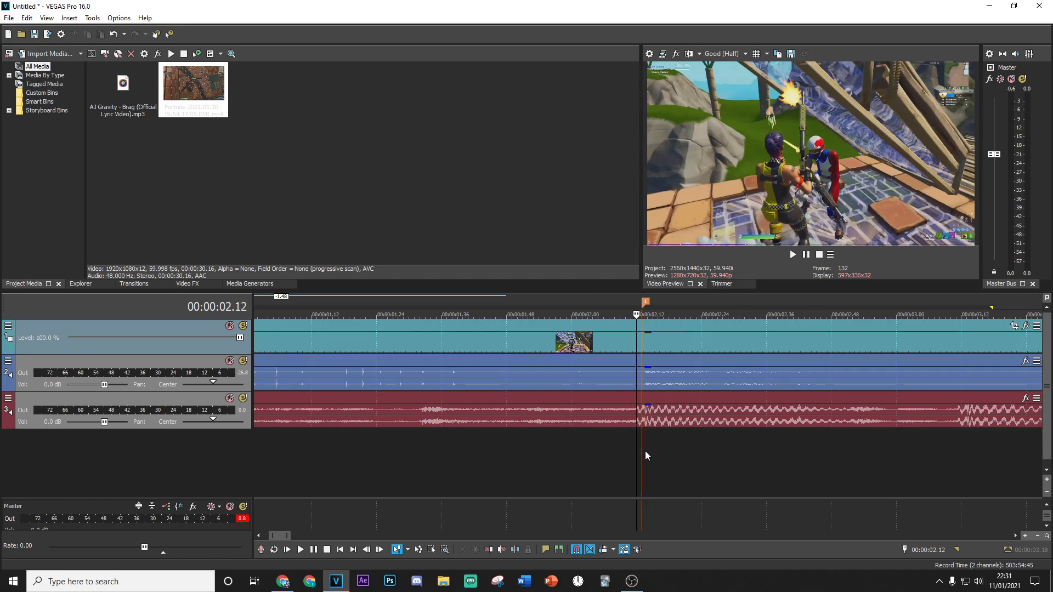
key(Right)
scroll(660, 425, up, 4)
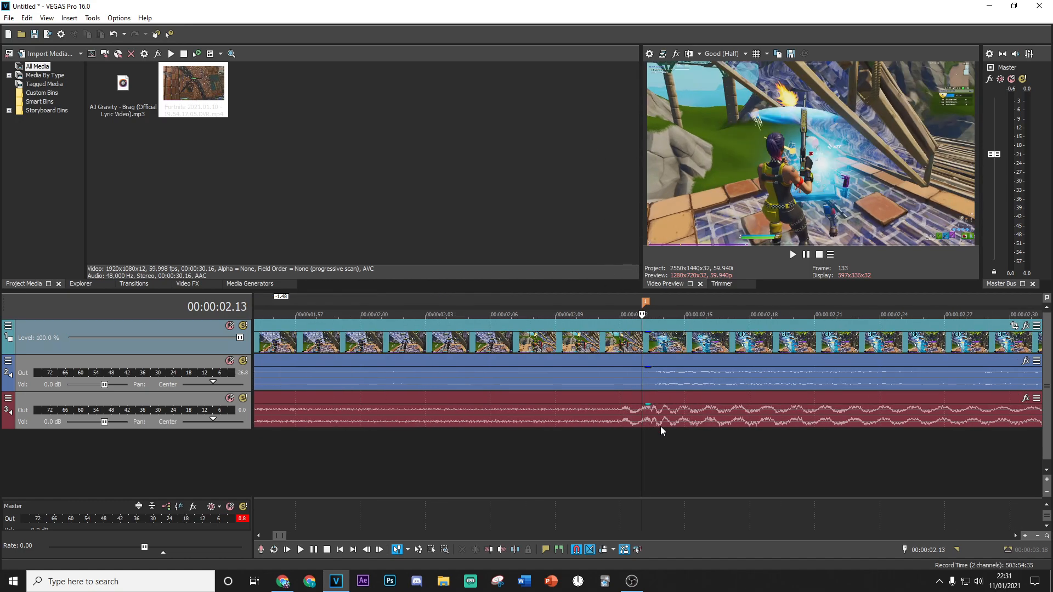
scroll(732, 410, down, 6)
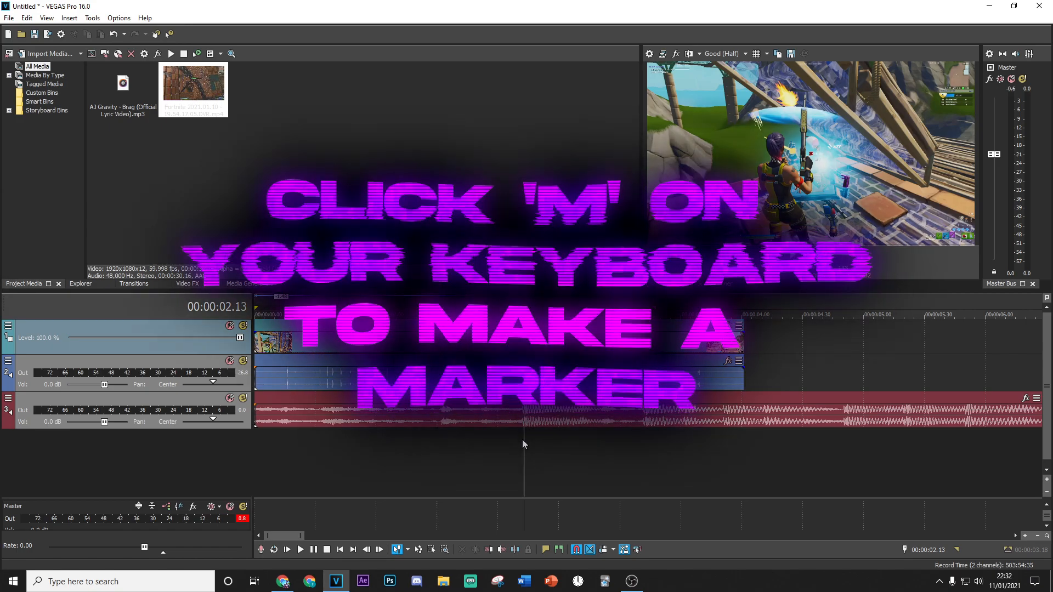
key(m)
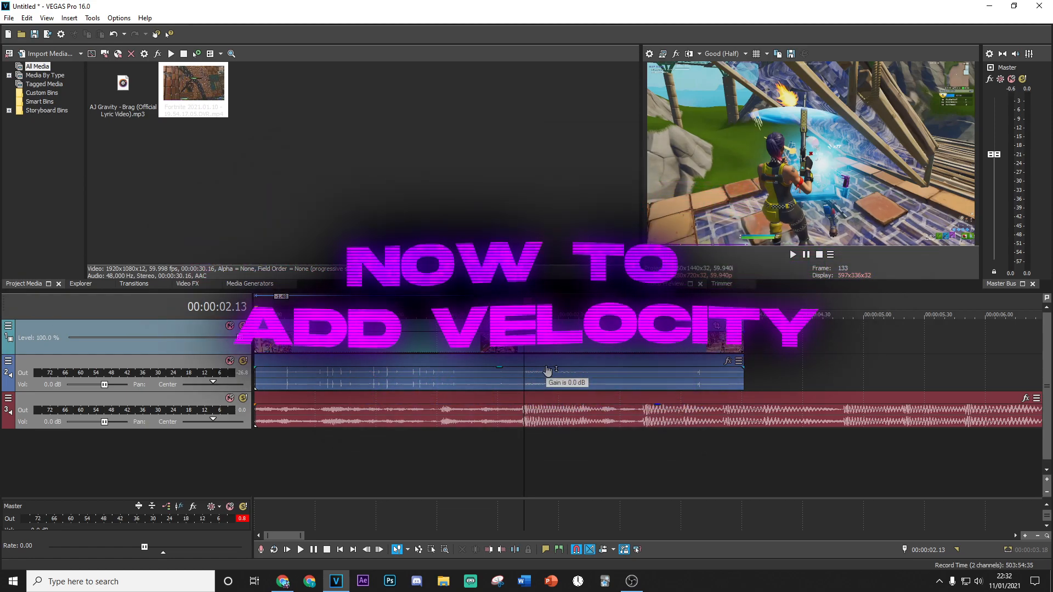
Insert a velocity envelope on the gameplay clip and add an envelope point at the marker
right_click(535, 343)
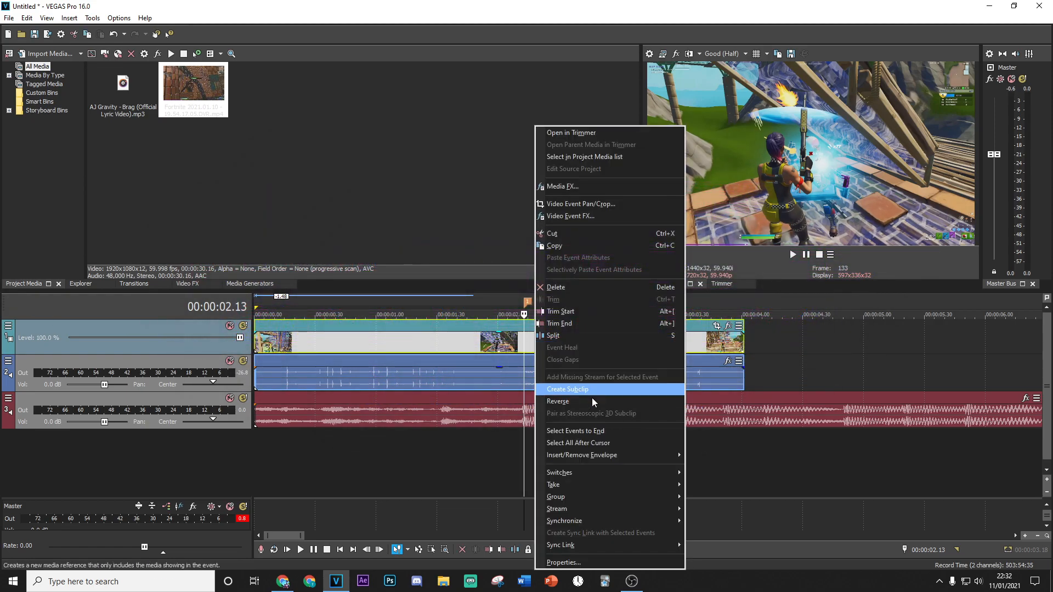
mouse_move(594, 455)
click(714, 459)
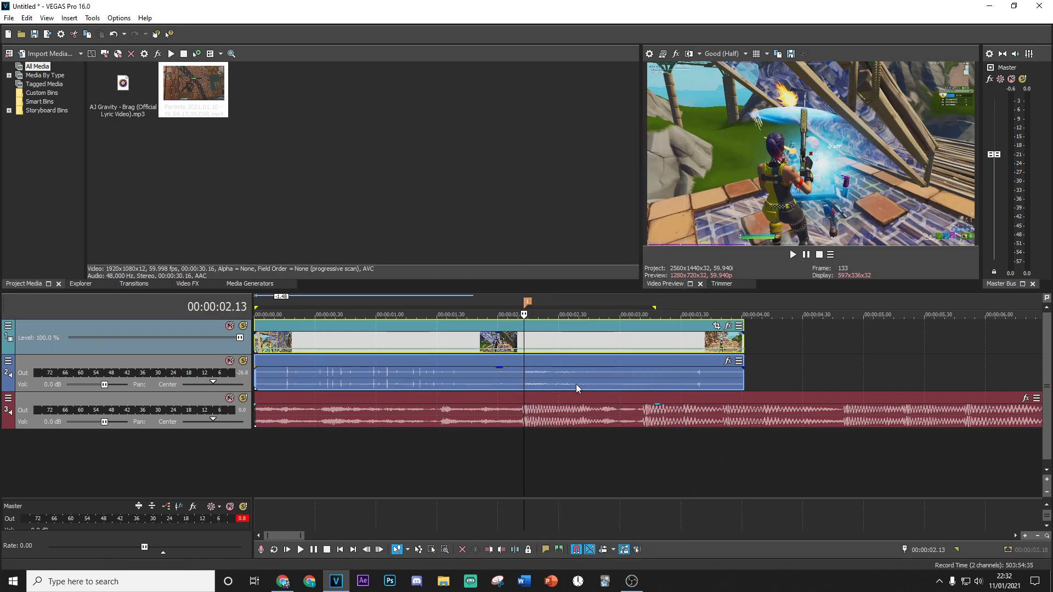
scroll(575, 383, up, 10)
double_click(642, 351)
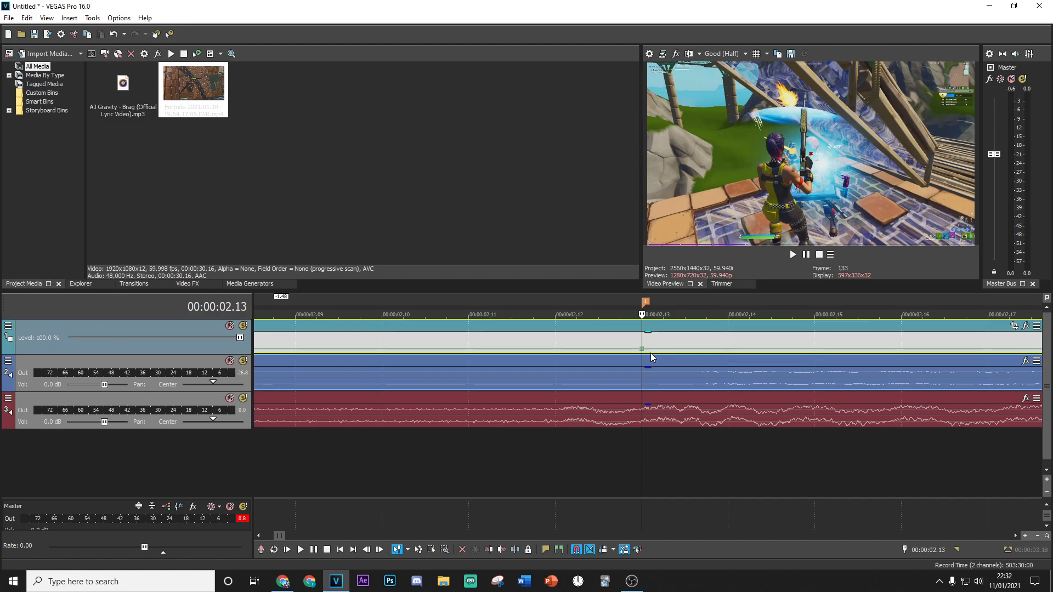
Add a second velocity point a few frames before the marker, at 00:00:02.07
key(Left)
key(Left)
key(Left)
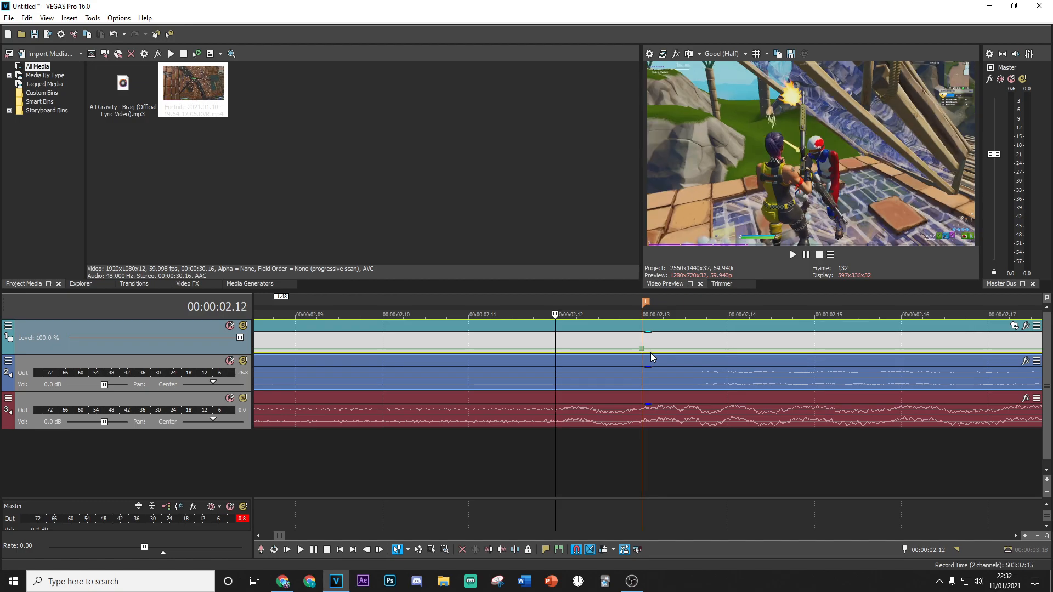
key(Left)
key(Left)
key(Left)
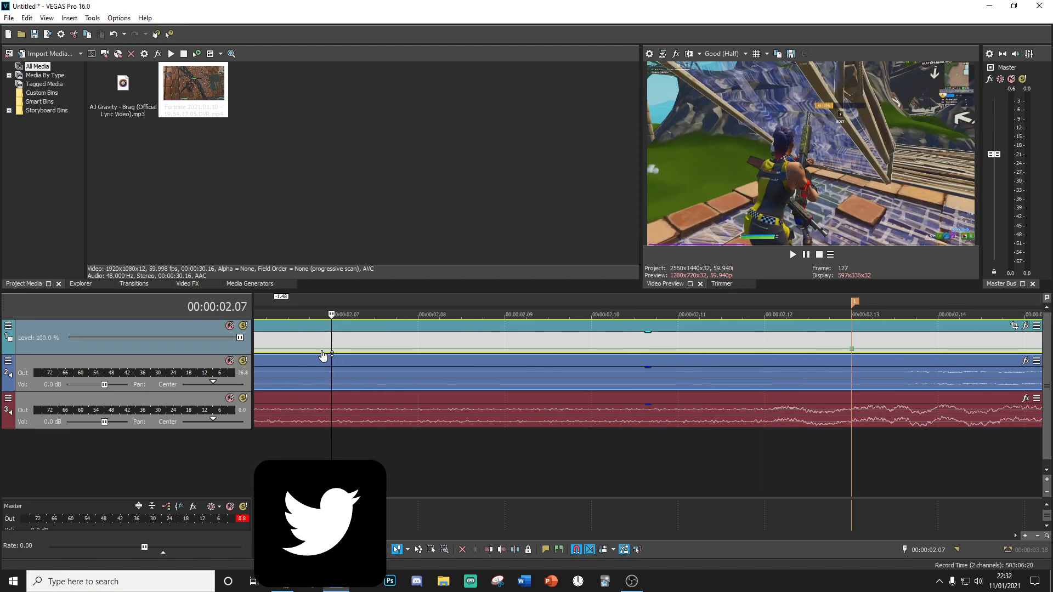
scroll(826, 354, down, 3)
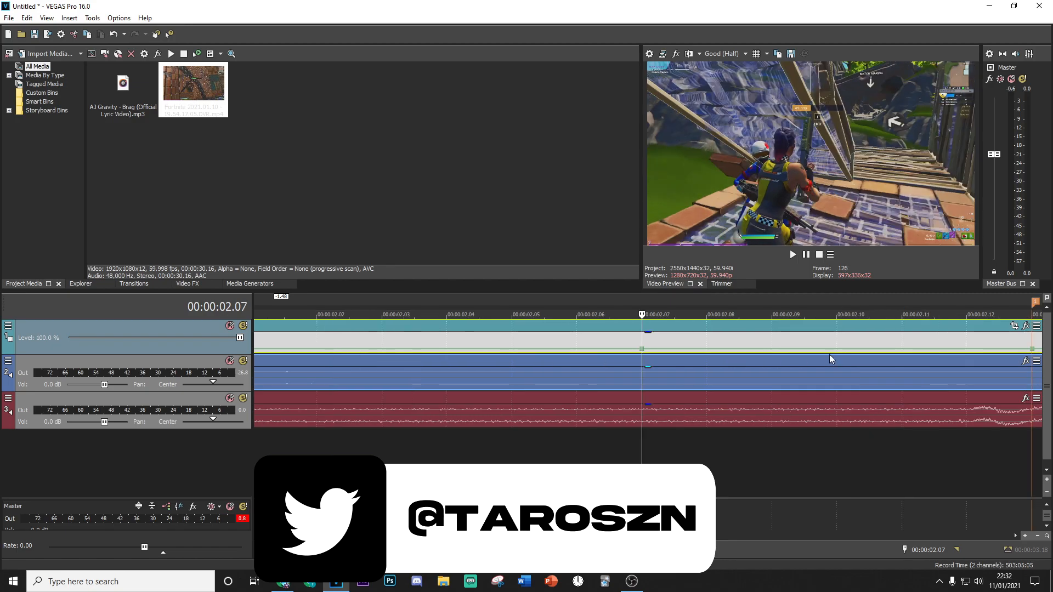
Add a velocity point just after the marker and set it to 50% forward velocity
click(830, 343)
key(Right)
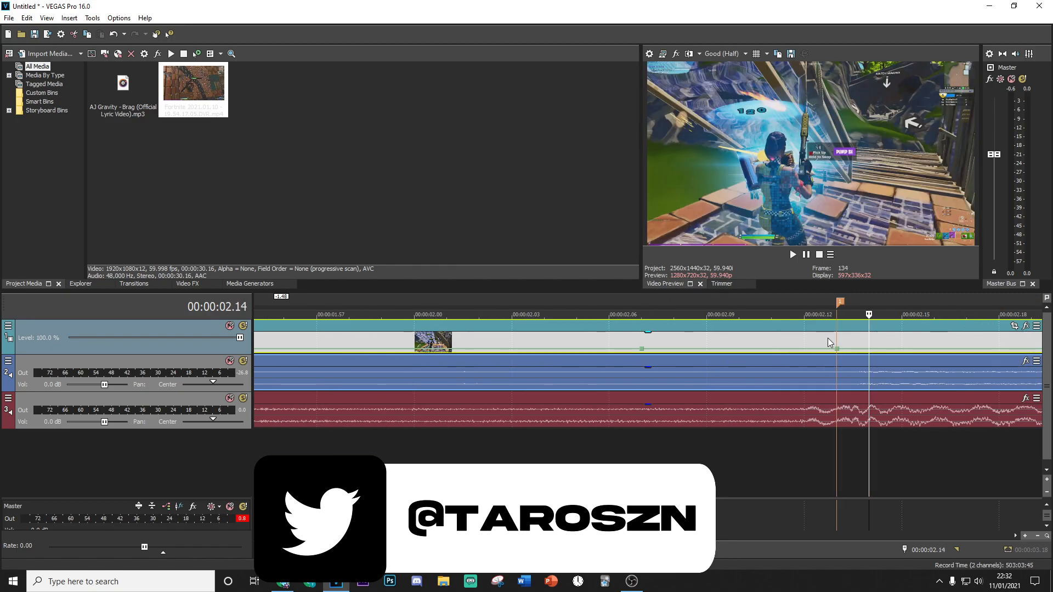
scroll(830, 342, up, 4)
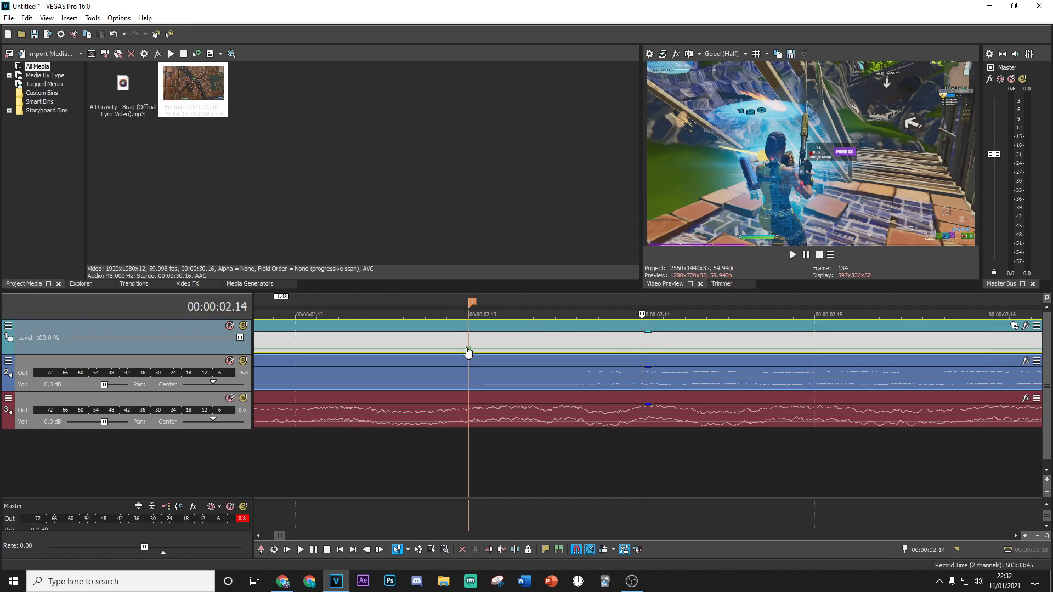
right_click(595, 351)
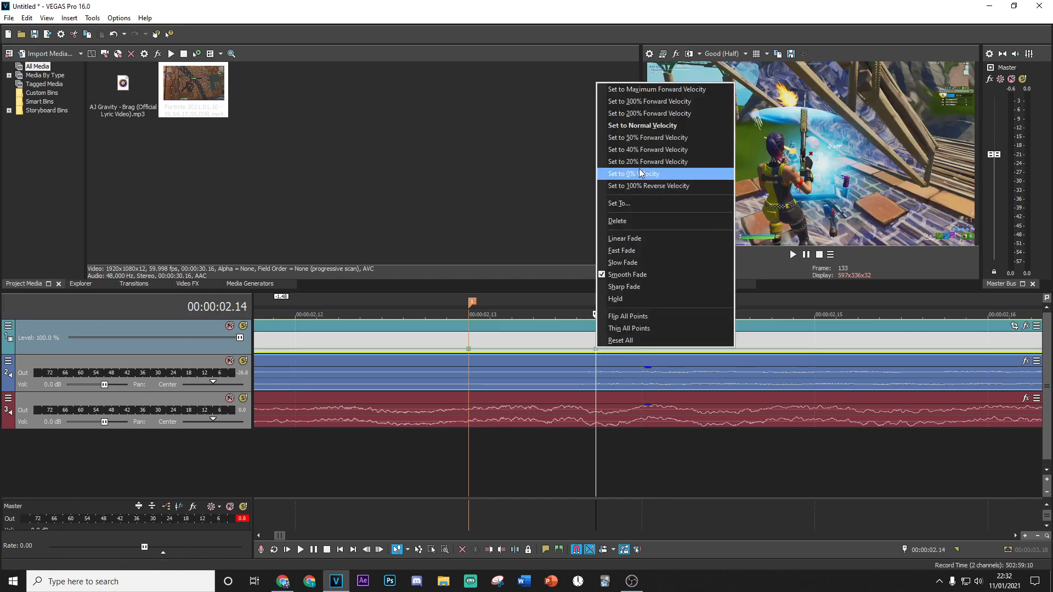
click(649, 138)
Set the velocity point at the marker to 300% forward velocity
right_click(468, 352)
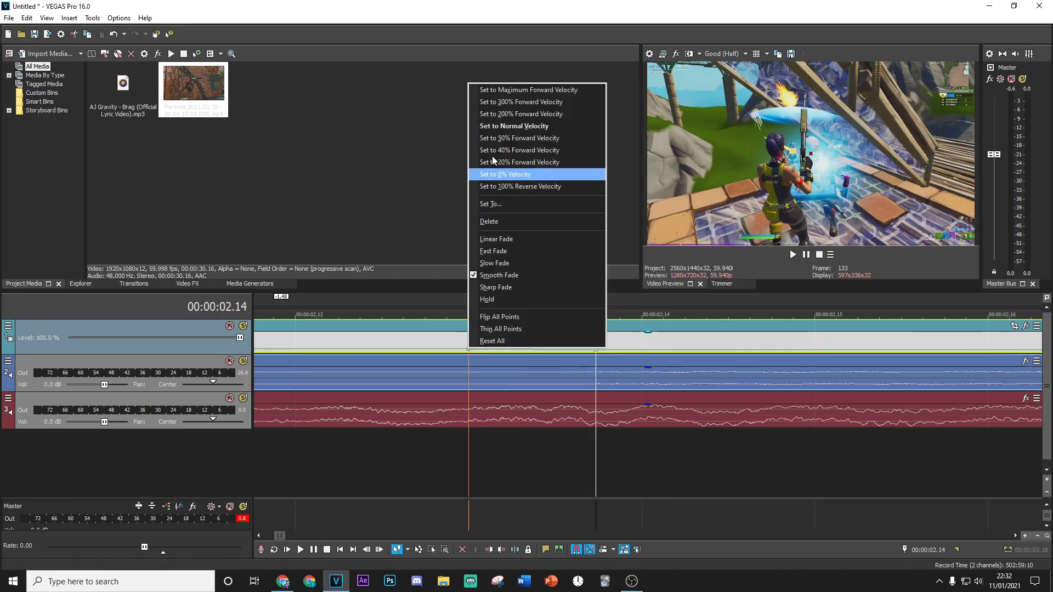
click(521, 101)
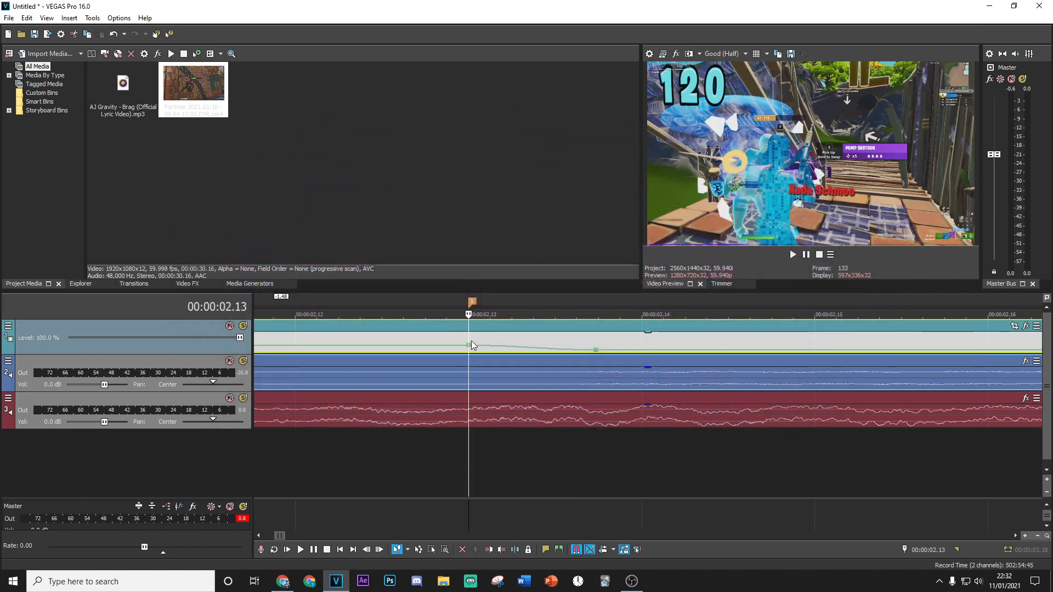
scroll(516, 353, down, 4)
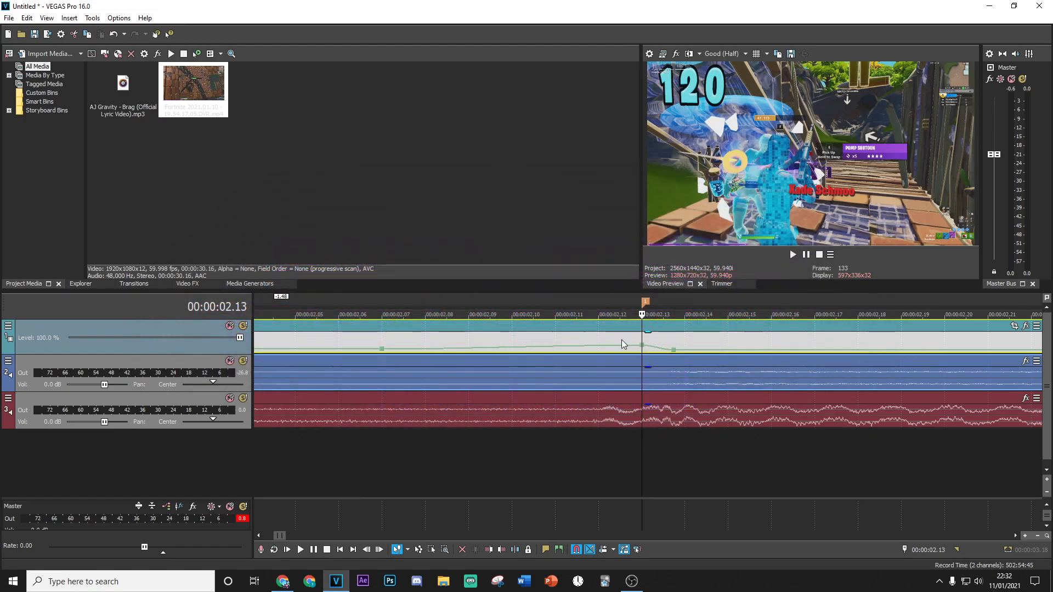
scroll(636, 351, down, 2)
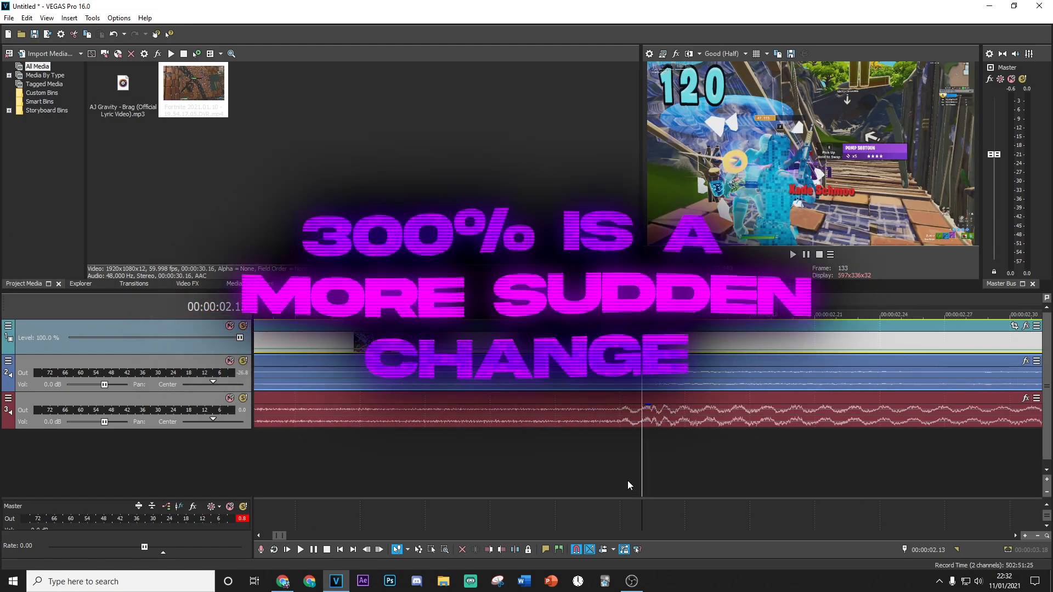
Split the gameplay clip one frame before the marker, at 00:00:02.12
click(616, 474)
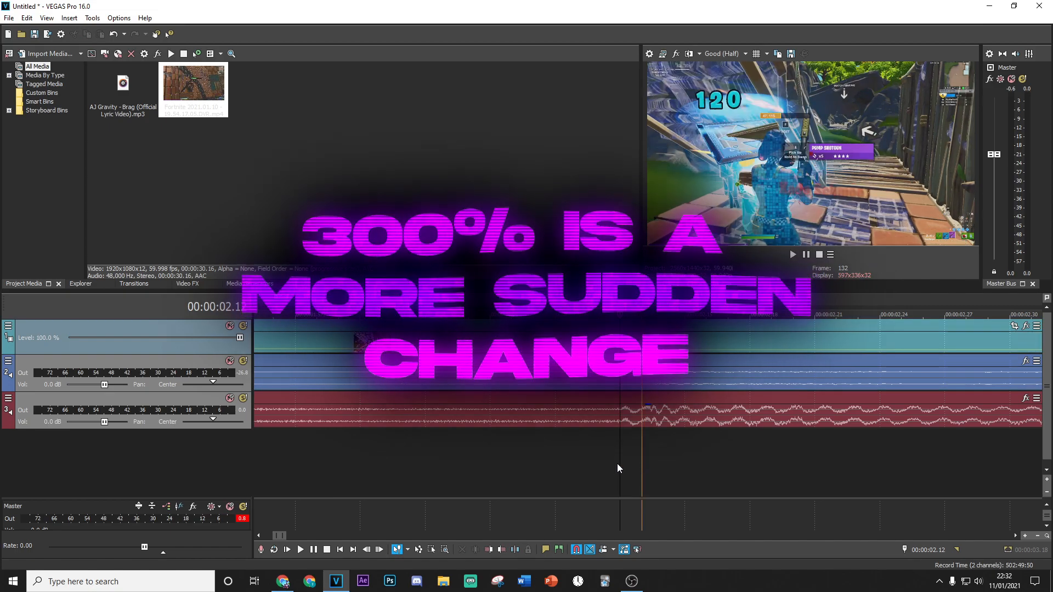
drag(611, 453, 640, 449)
scroll(594, 422, down, 1)
scroll(614, 421, up, 2)
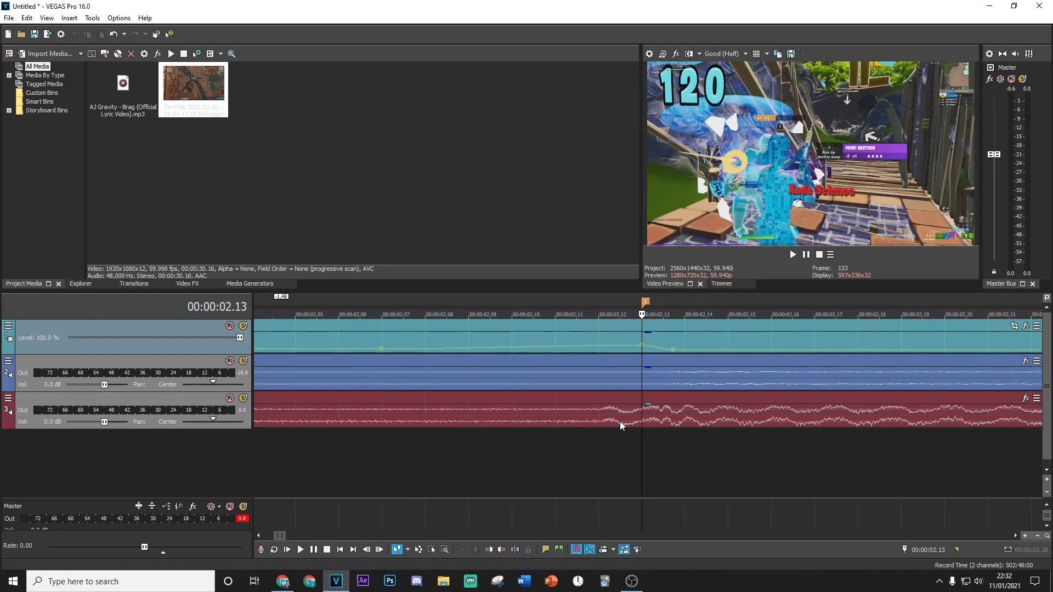
key(Left)
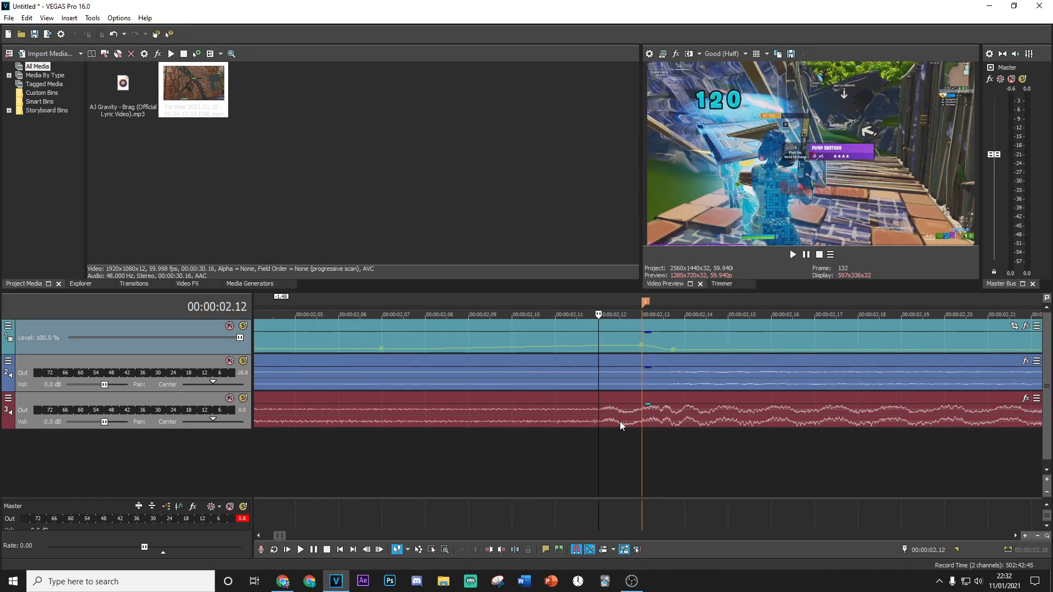
right_click(696, 341)
click(713, 336)
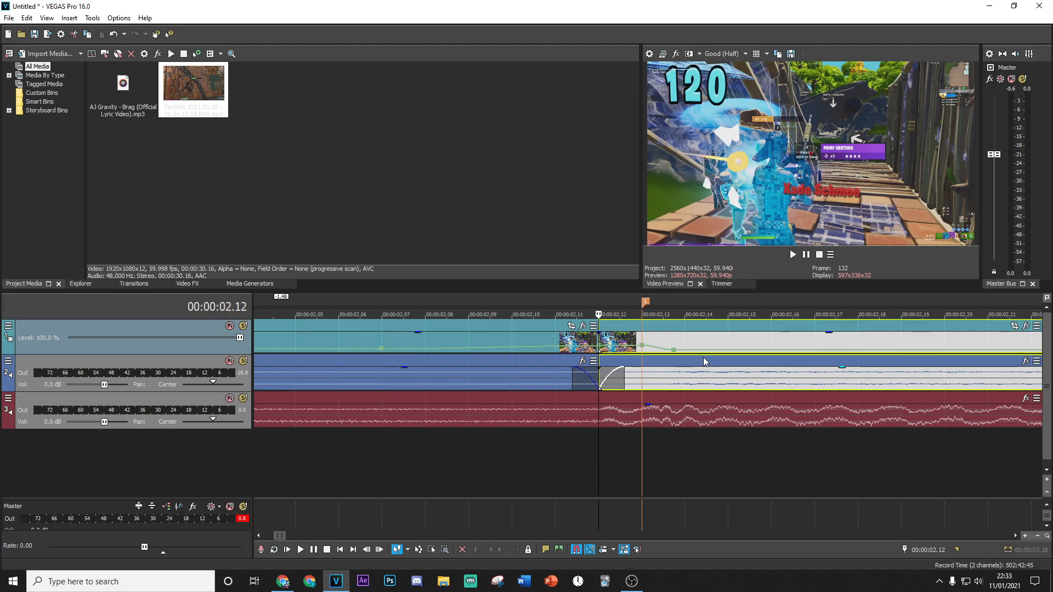
Split the gameplay clip again at 00:00:01.45 to isolate the pre-kill segment
scroll(531, 370, down, 3)
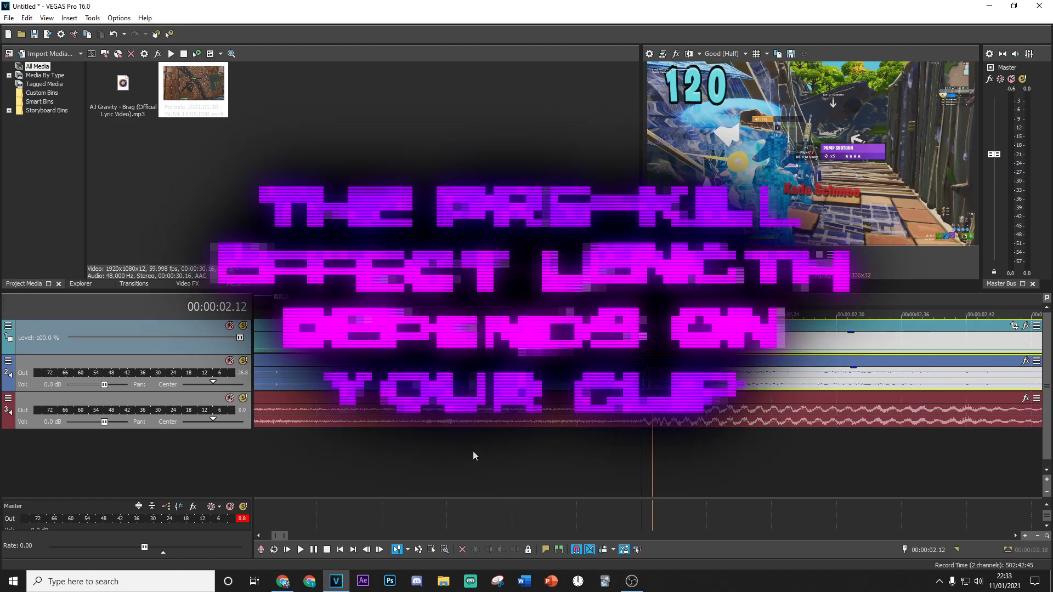
scroll(472, 455, down, 1)
click(469, 457)
drag(469, 460, 350, 457)
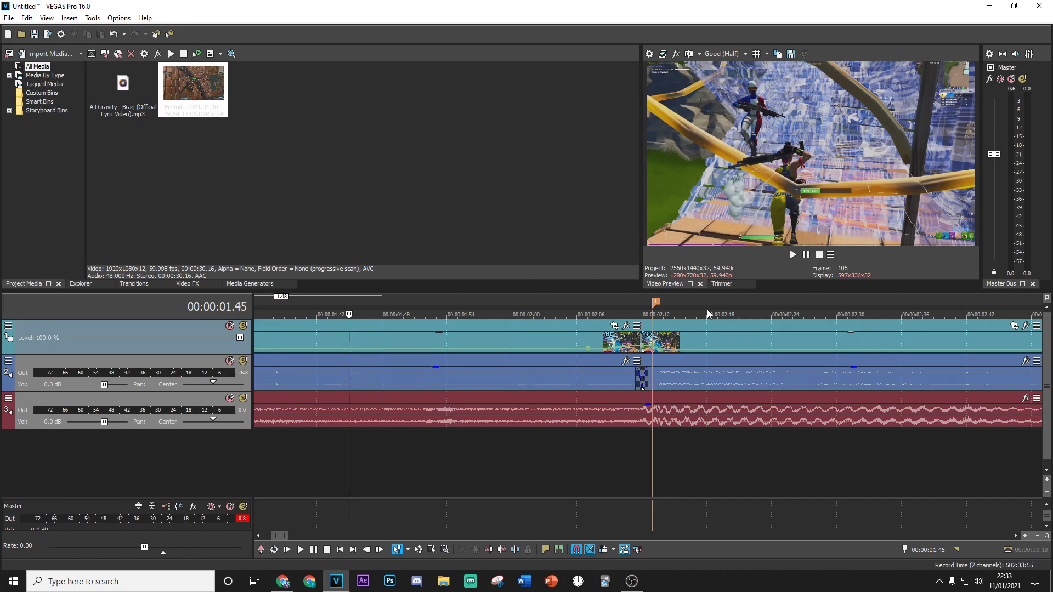
right_click(376, 341)
click(390, 336)
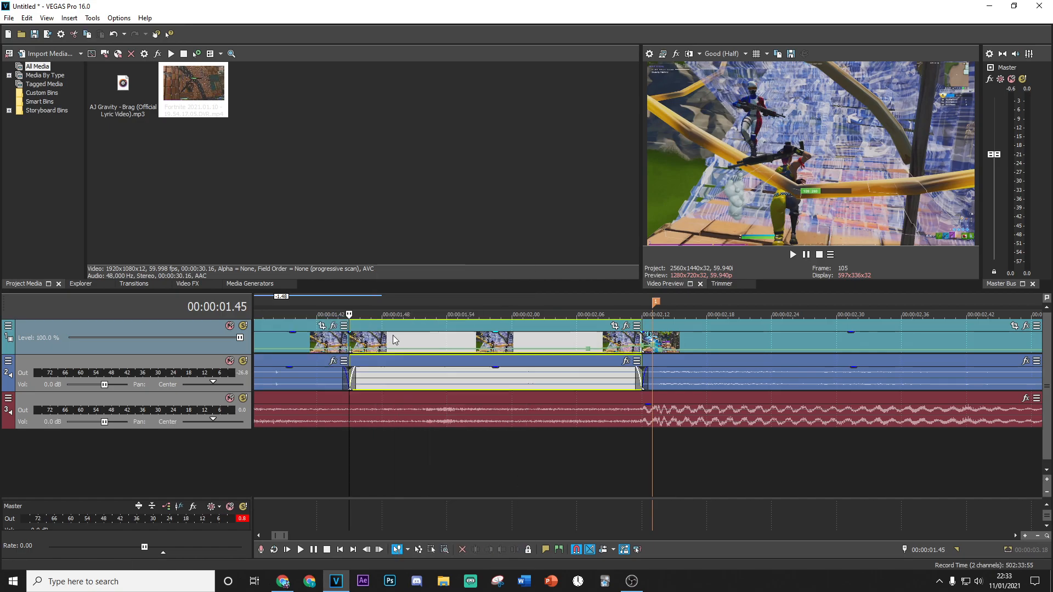
Examine the frames of the pre-kill segment and the cut at its end
scroll(497, 354, down, 1)
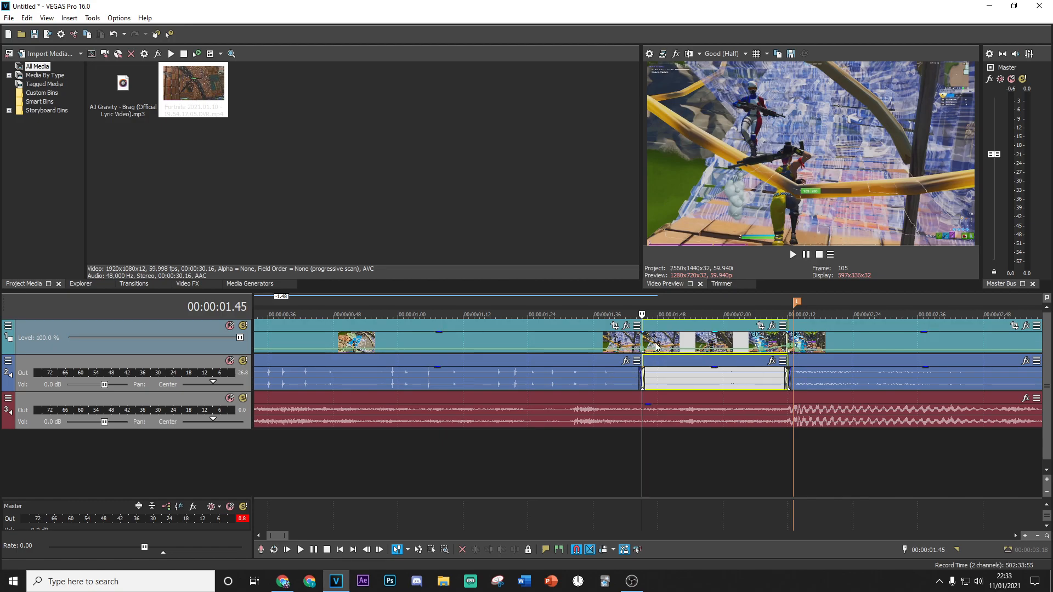
click(663, 343)
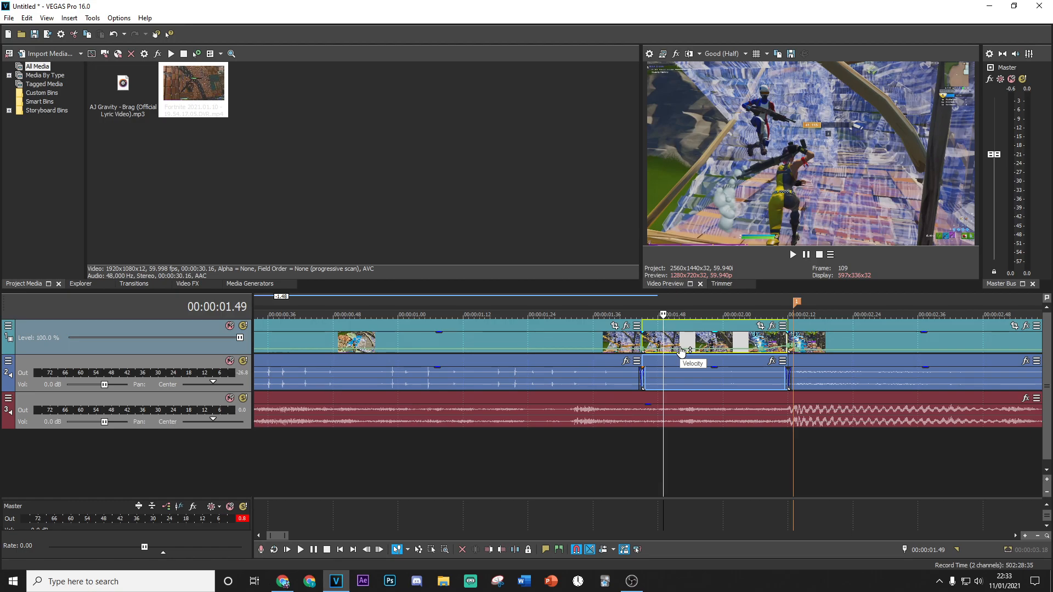
click(690, 343)
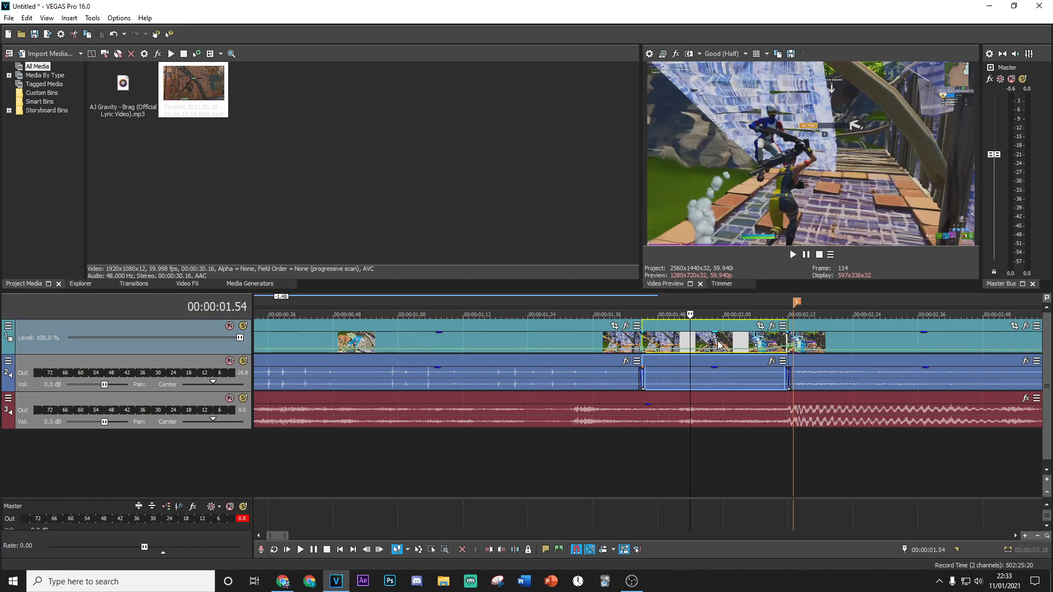
click(750, 341)
click(722, 341)
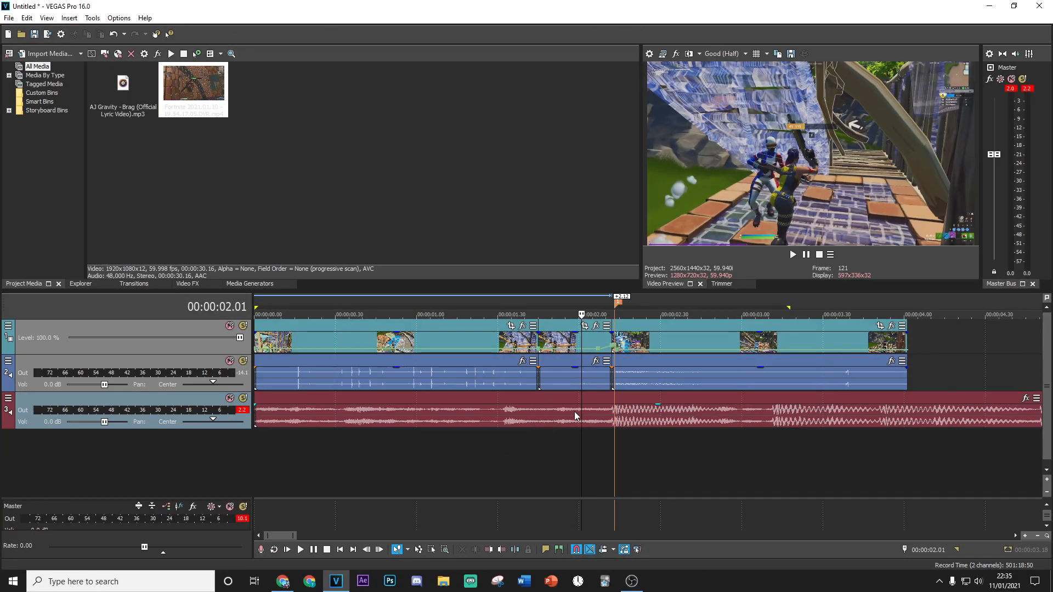
scroll(577, 412, up, 3)
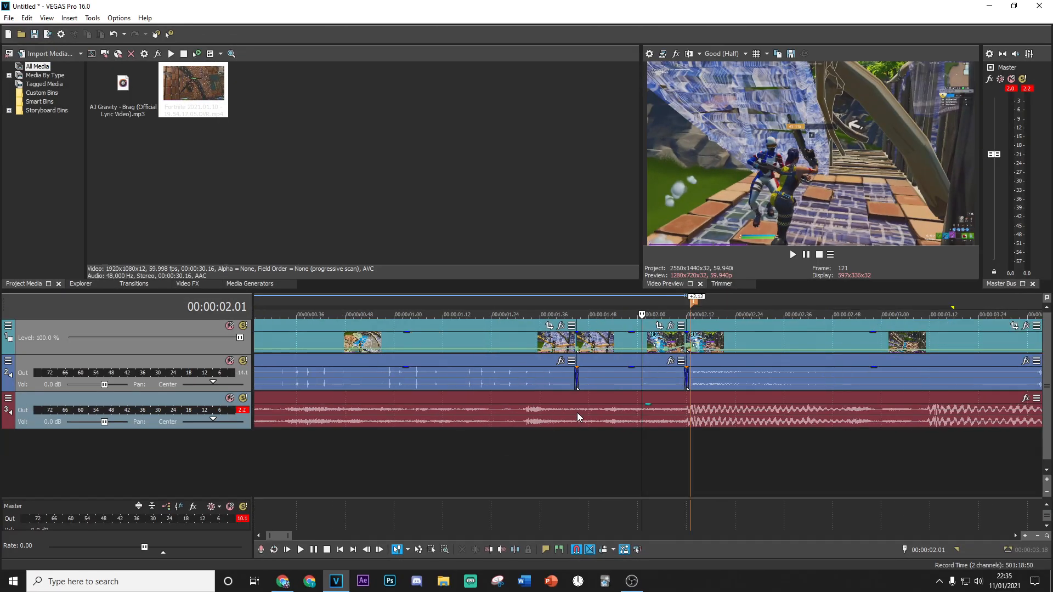
click(605, 370)
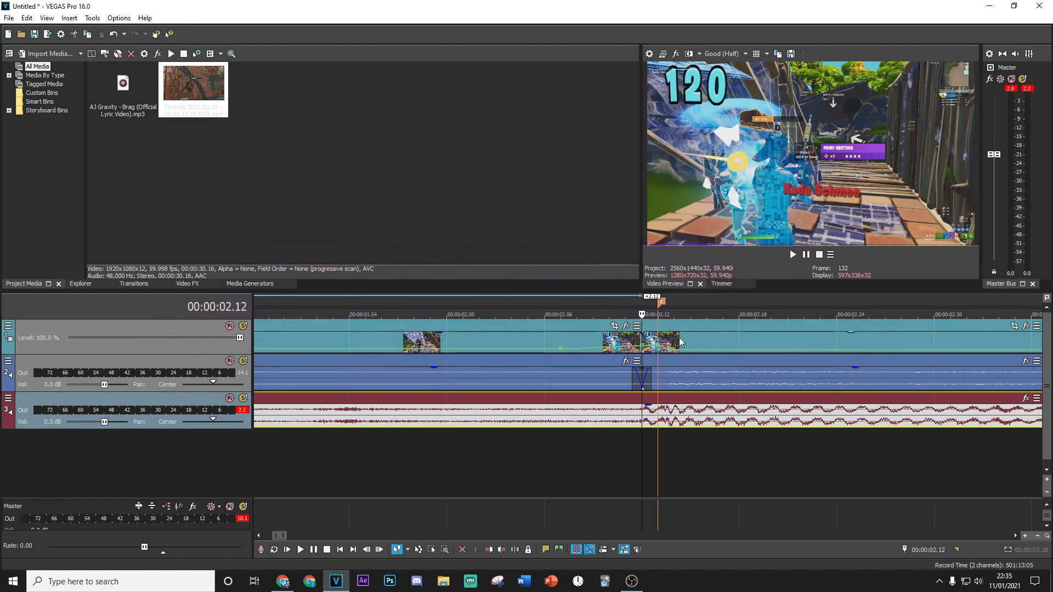
scroll(709, 344, down, 2)
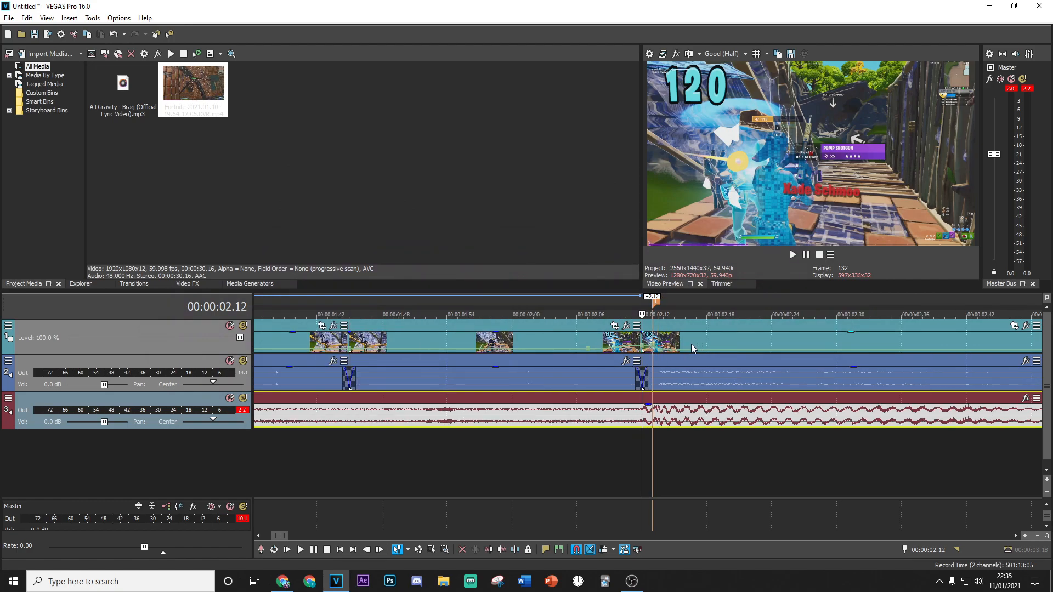
Apply the Color Corrector (Secondary) effect with the isolate red preset to the pre-kill segment and review its custom settings
click(489, 343)
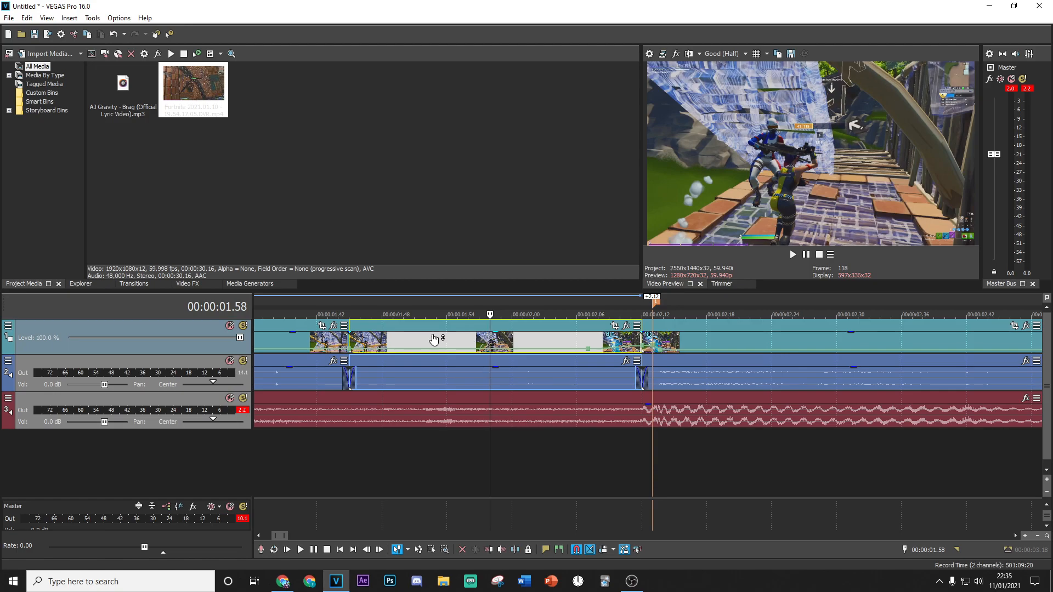
click(189, 283)
scroll(45, 173, up, 6)
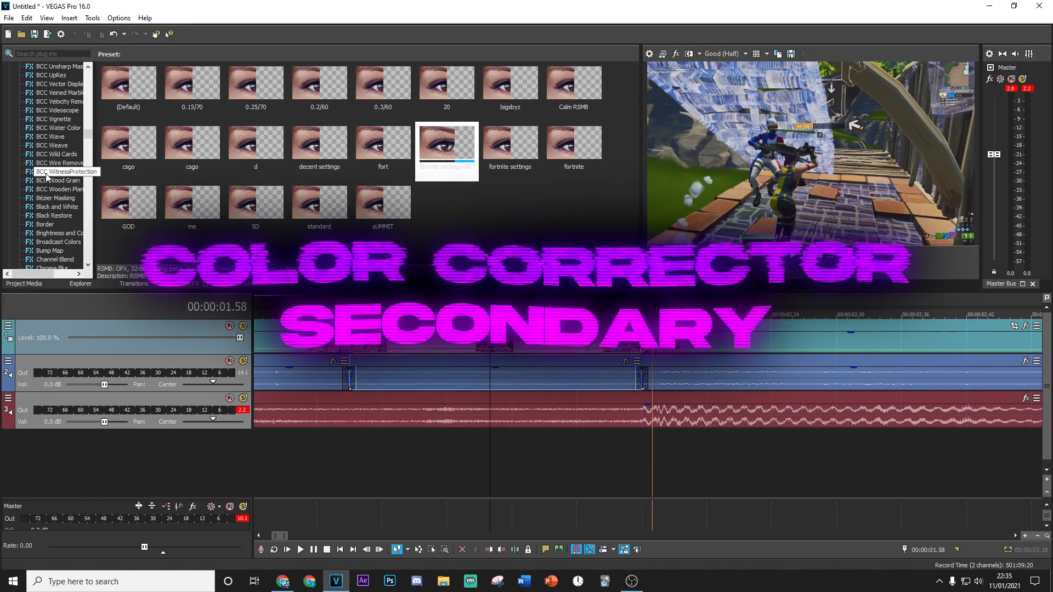
scroll(44, 174, up, 2)
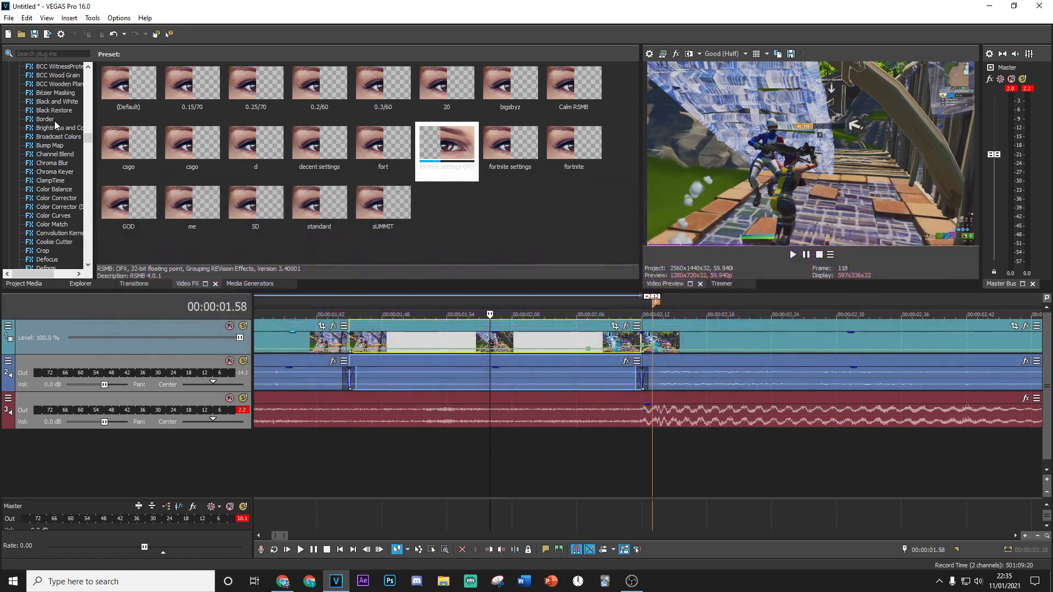
click(56, 208)
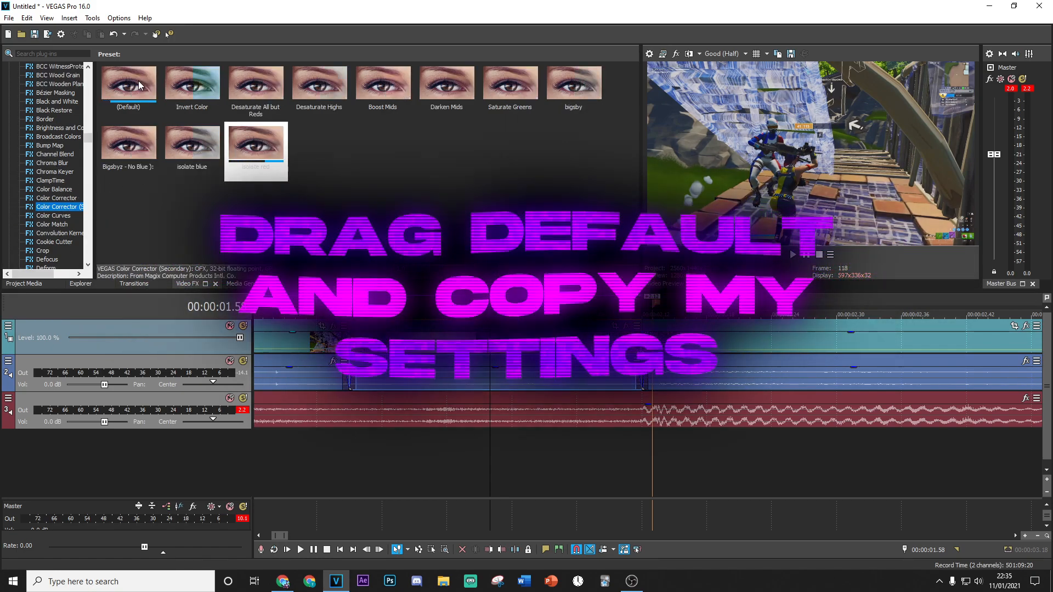
drag(255, 144, 516, 340)
drag(222, 64, 392, 64)
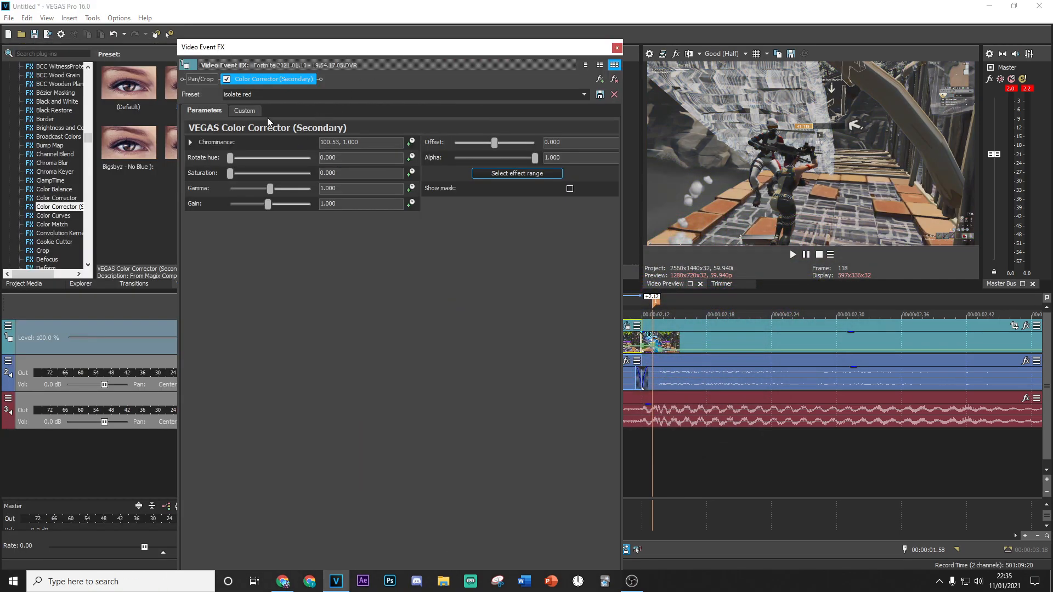
click(254, 110)
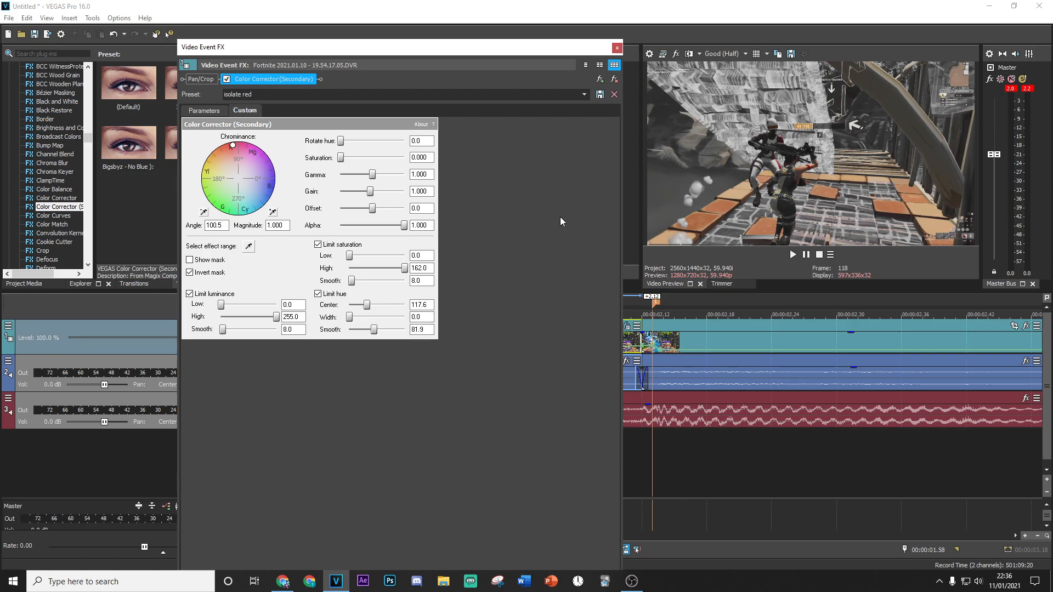
click(617, 49)
Extend the preceding gameplay clip over the start of the pre-kill segment to create a 10-frame crossfade, and check the transition
click(355, 457)
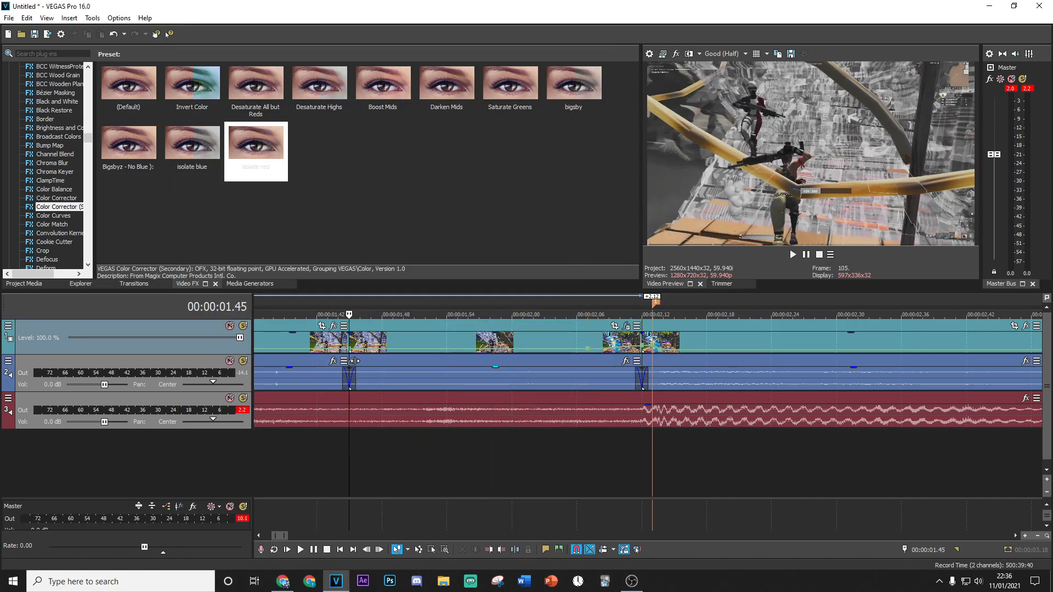
click(328, 343)
drag(348, 340, 453, 346)
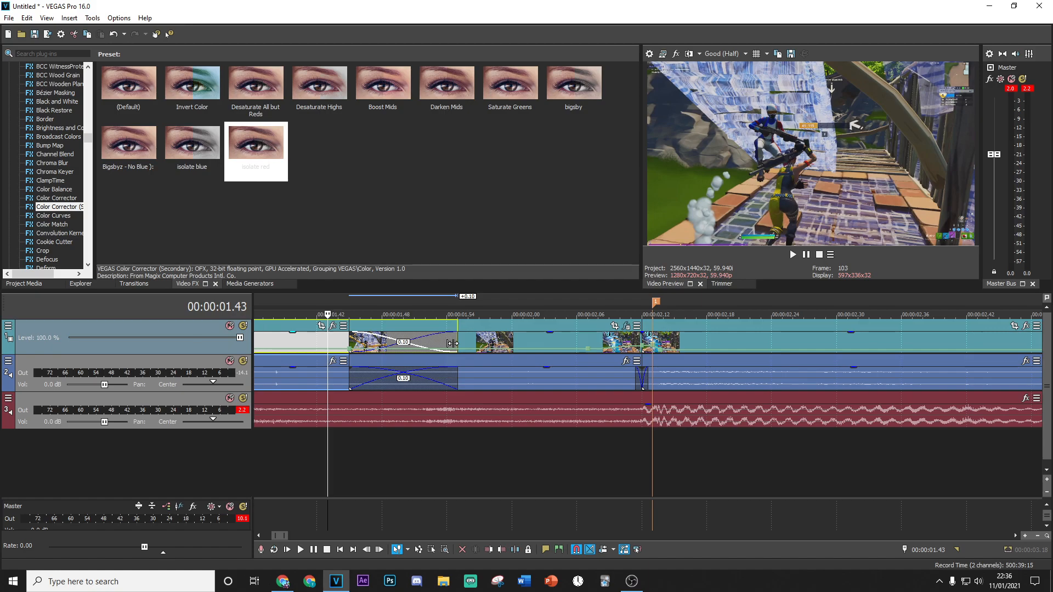
scroll(459, 376, down, 3)
click(672, 435)
click(622, 434)
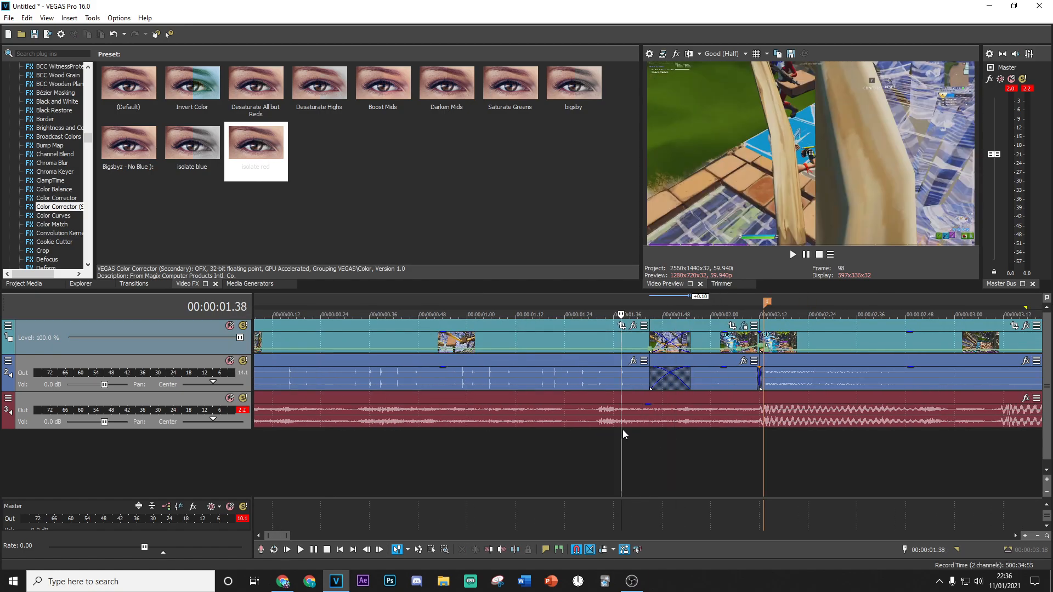
mouse_move(619, 436)
mouse_down()
mouse_move(722, 426)
mouse_move(625, 433)
mouse_up()
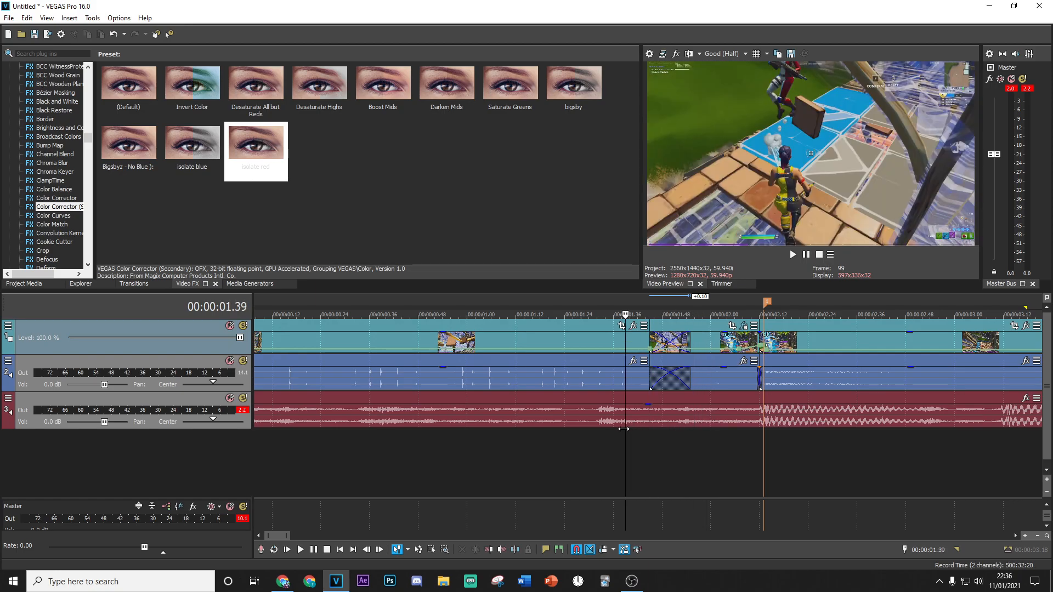
click(660, 442)
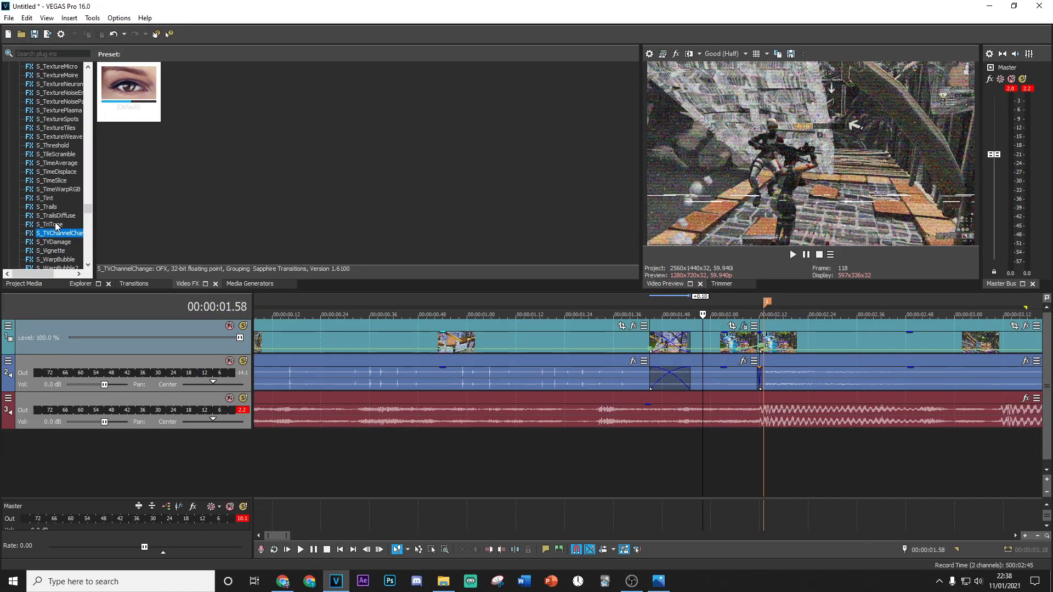
Apply the S_TVDamage effect with the tarotvdamagepreshake preset to the pre-kill segment
click(57, 243)
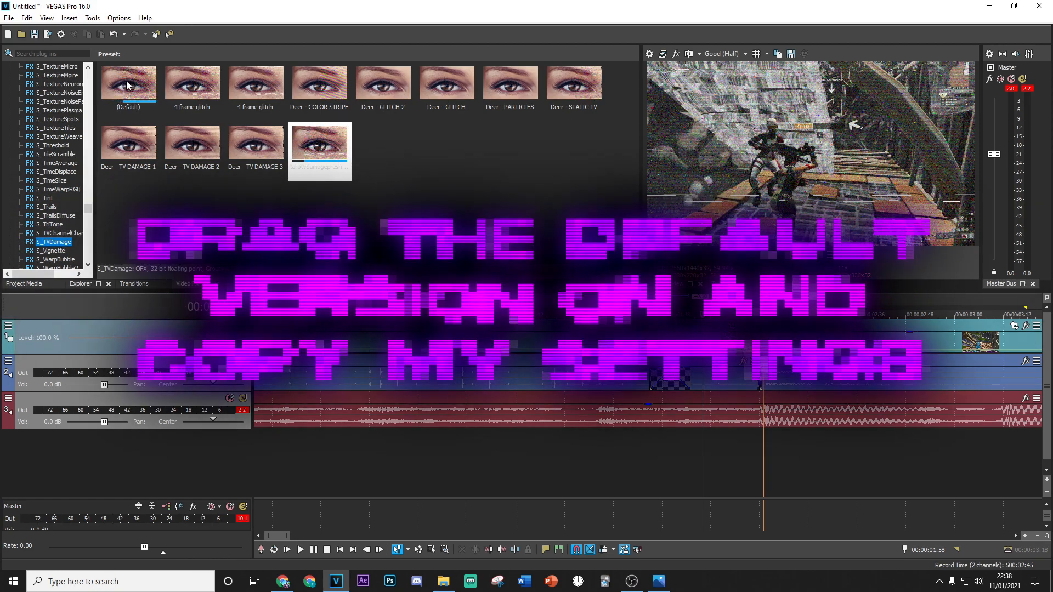
click(320, 144)
drag(320, 144, 707, 342)
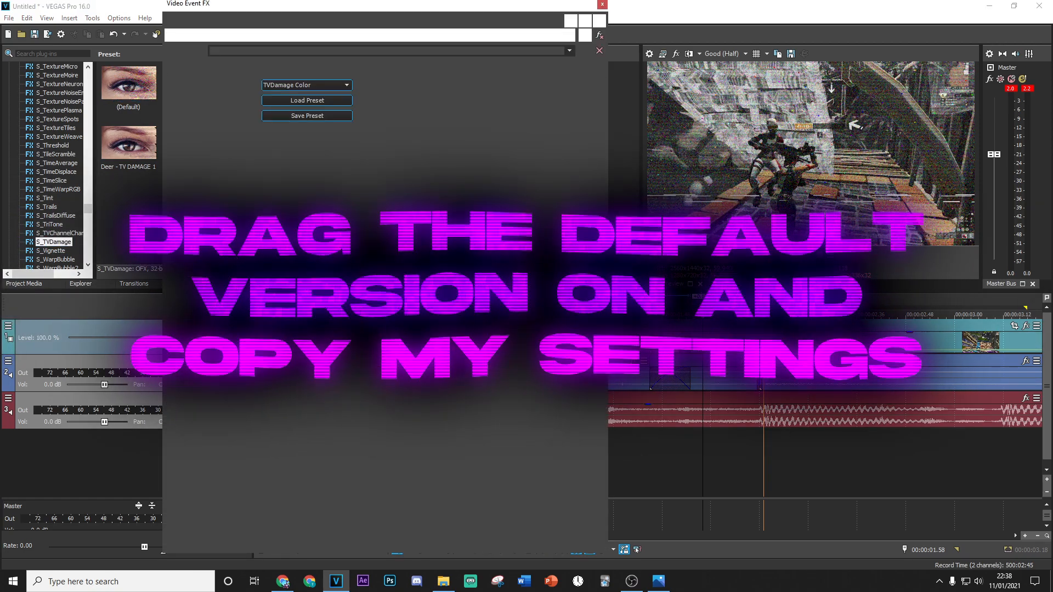
drag(439, 10, 403, 10)
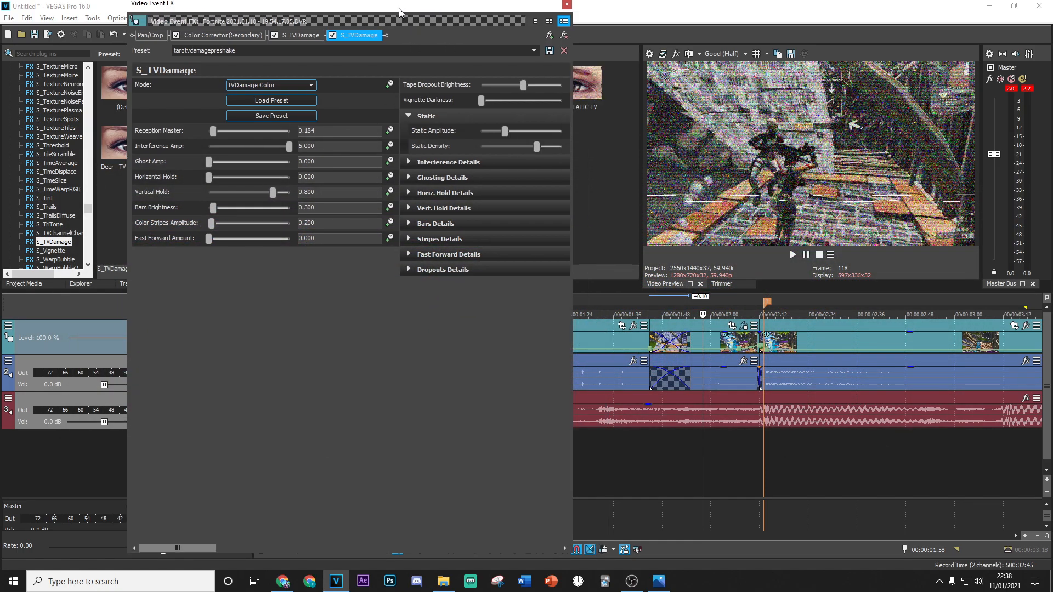
Examine the S_TVDamage parameters, including the interference, ghosting, horizontal hold, vertical hold and bars details, and close the effect window
drag(194, 551, 390, 551)
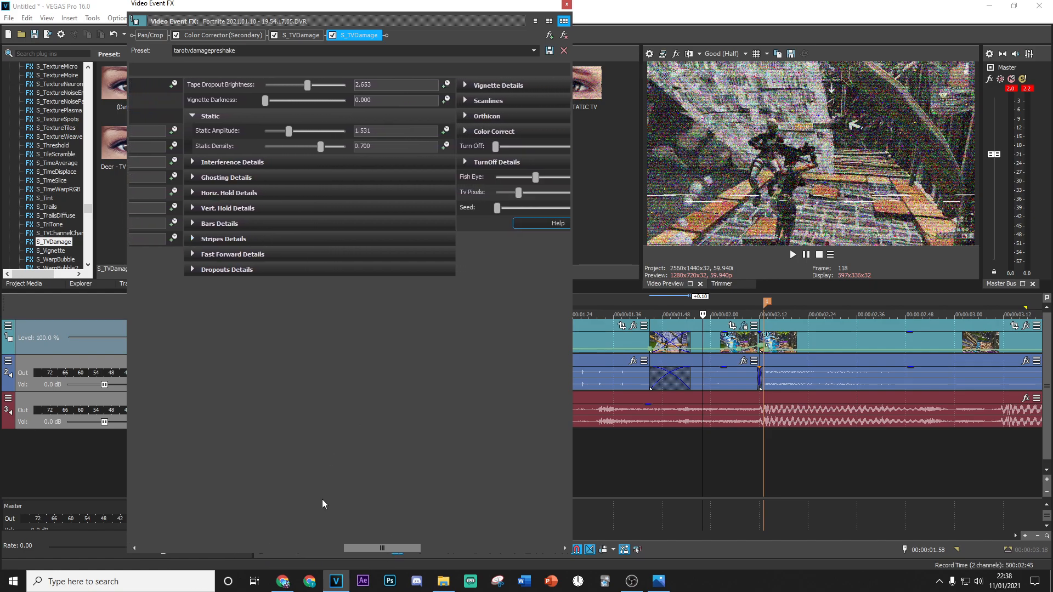
drag(379, 548, 352, 544)
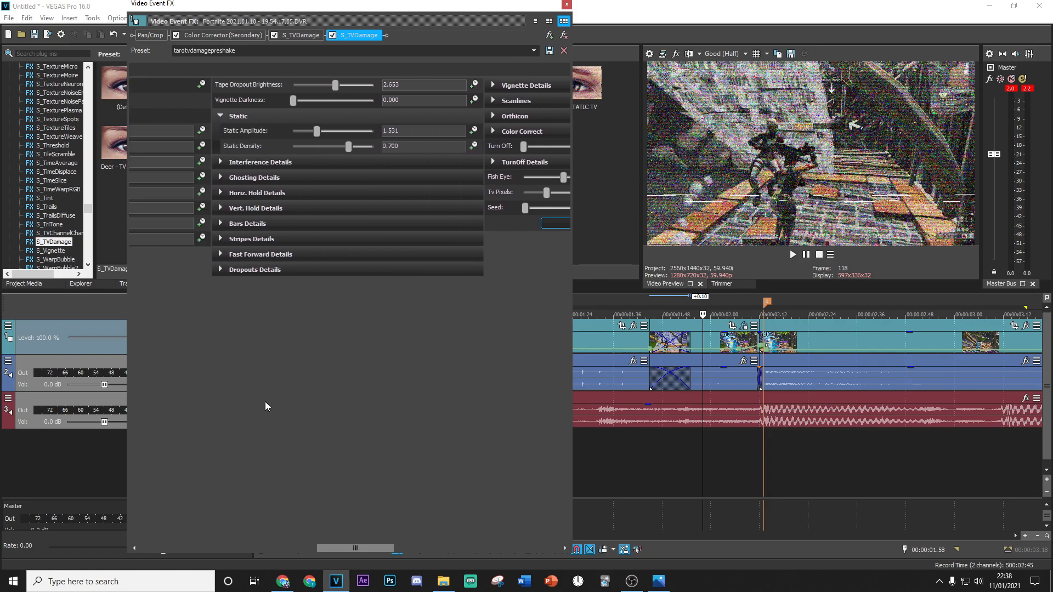
click(232, 163)
click(400, 240)
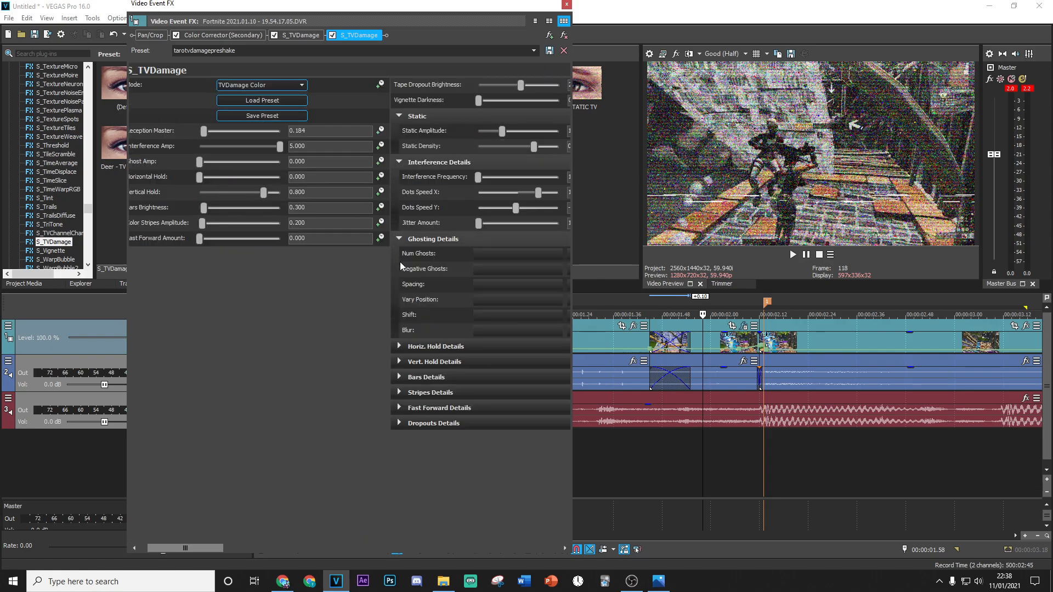
click(400, 362)
click(399, 346)
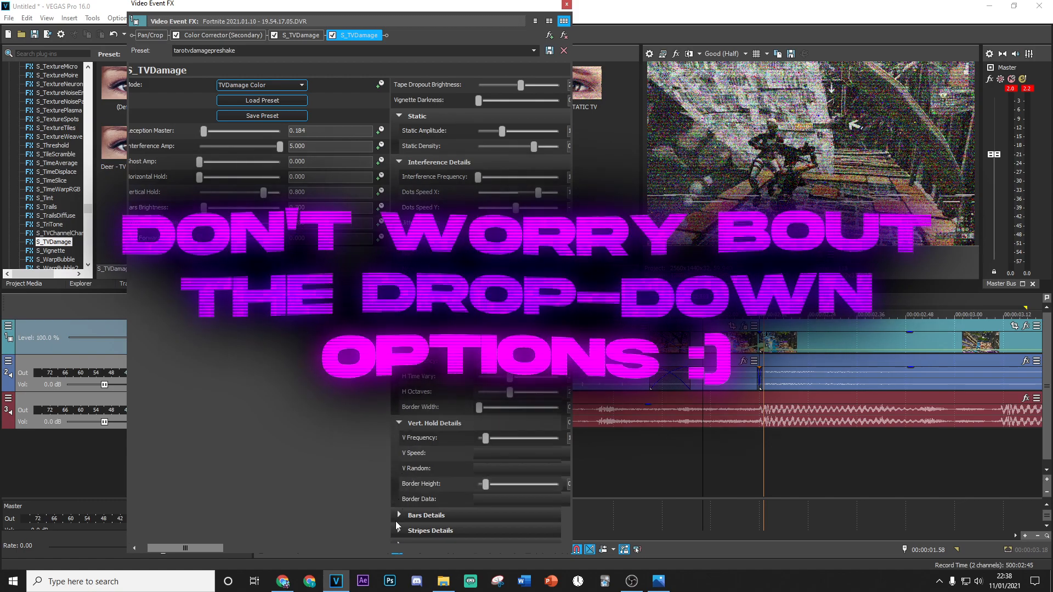
click(399, 515)
mouse_move(195, 547)
mouse_down()
mouse_move(355, 551)
mouse_move(179, 543)
mouse_up()
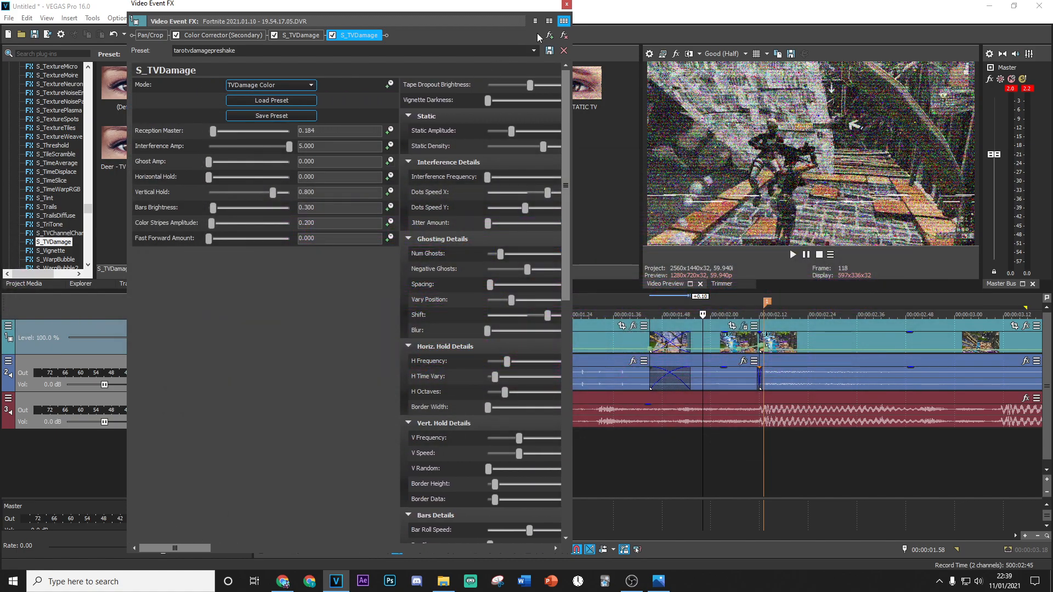
click(567, 5)
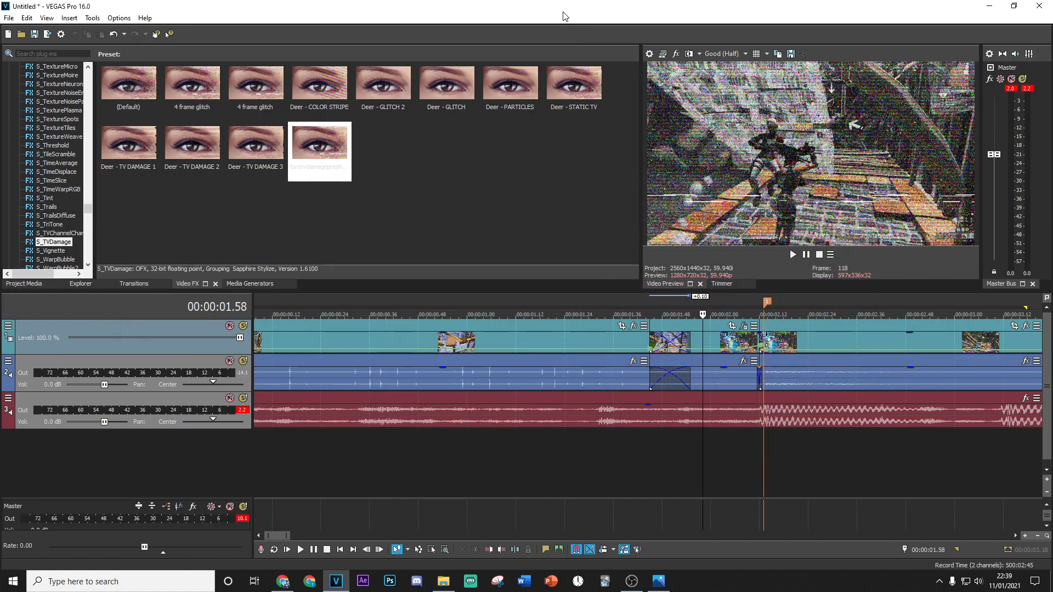
Apply the S_Emboss effect with the decent preset to the pre-kill segment and review its parameters
click(646, 461)
drag(647, 461, 730, 450)
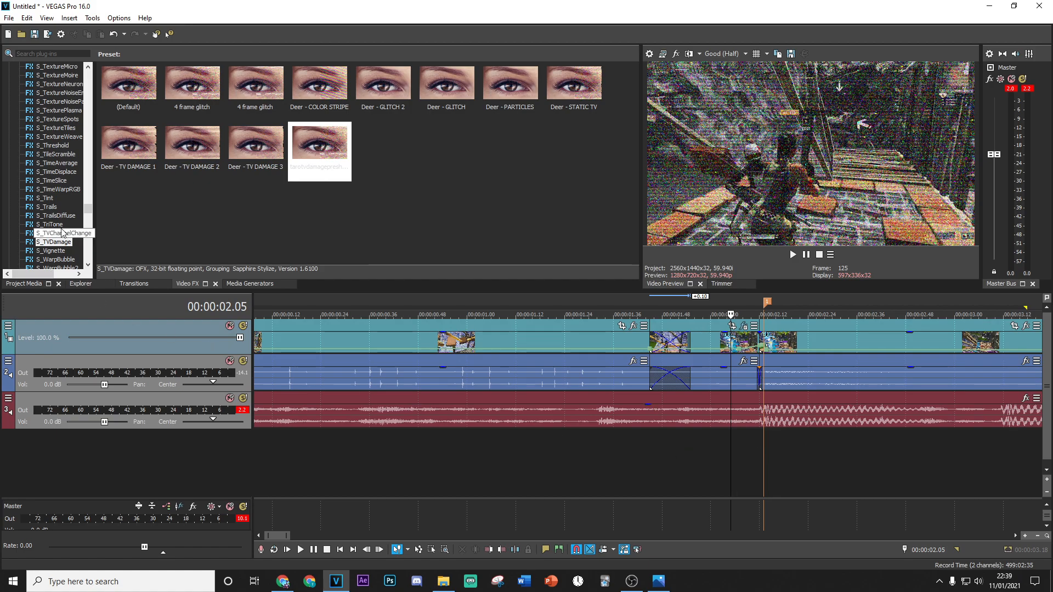
scroll(51, 204, up, 20)
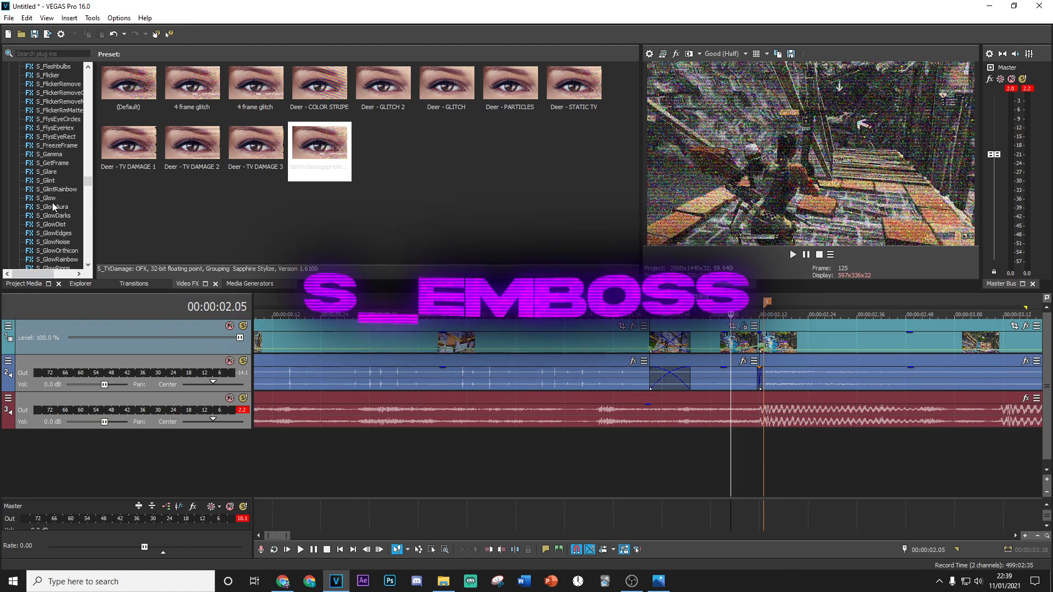
scroll(52, 204, up, 6)
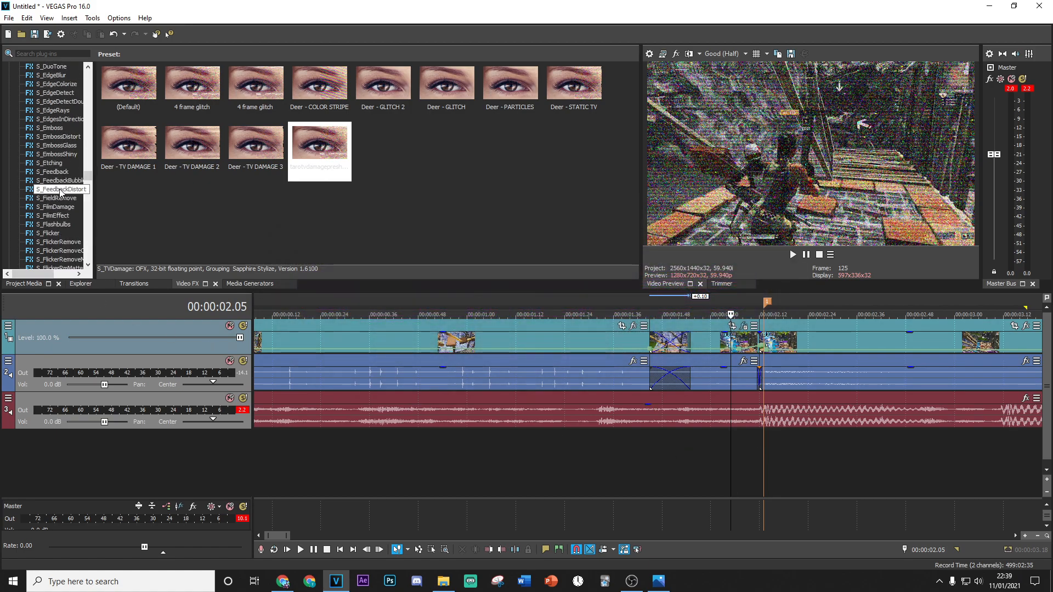
click(53, 128)
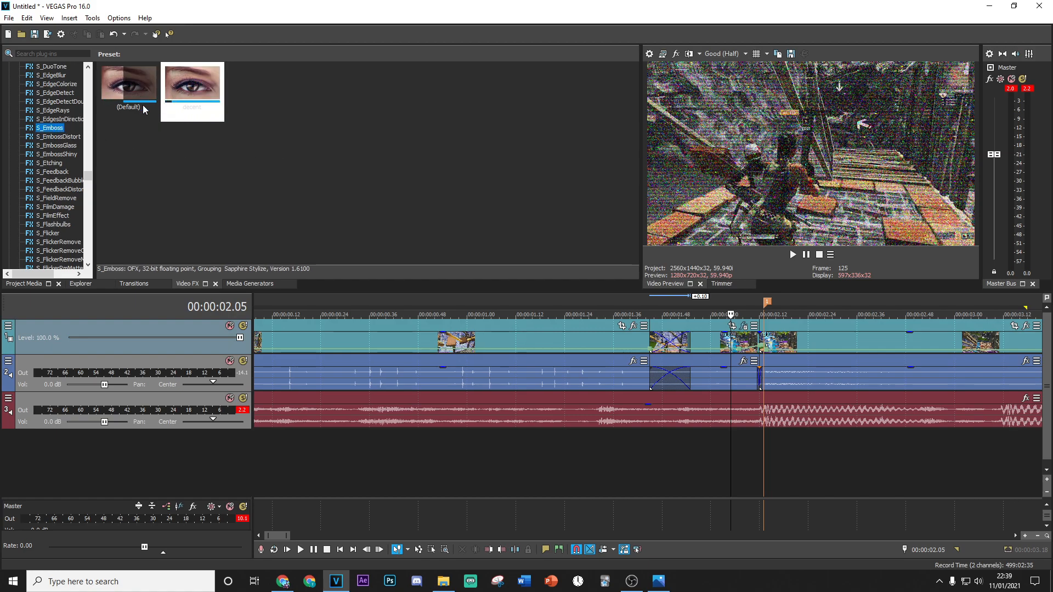
drag(189, 89, 725, 341)
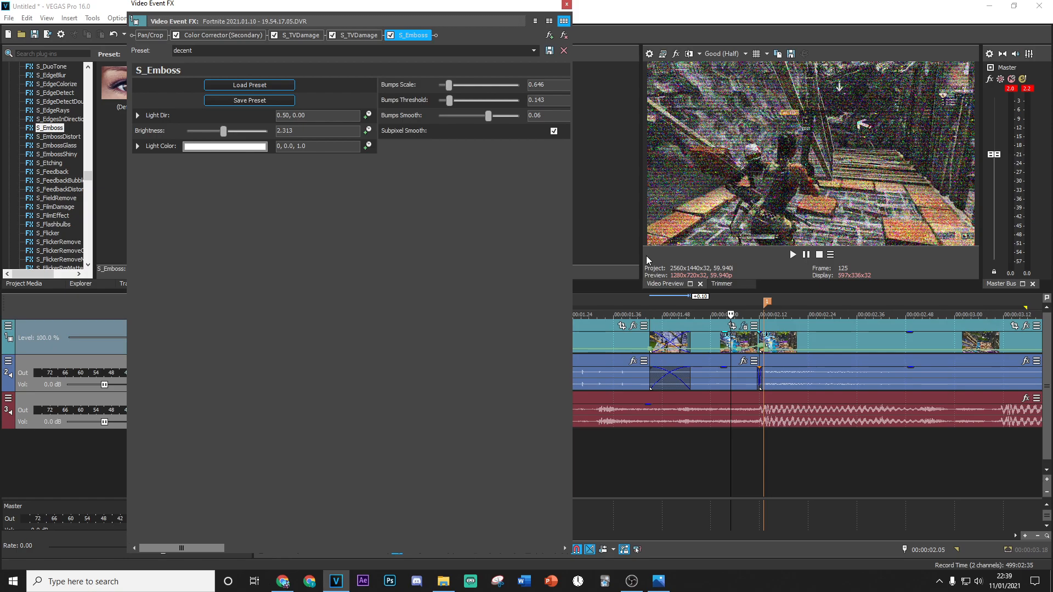
drag(187, 545, 522, 553)
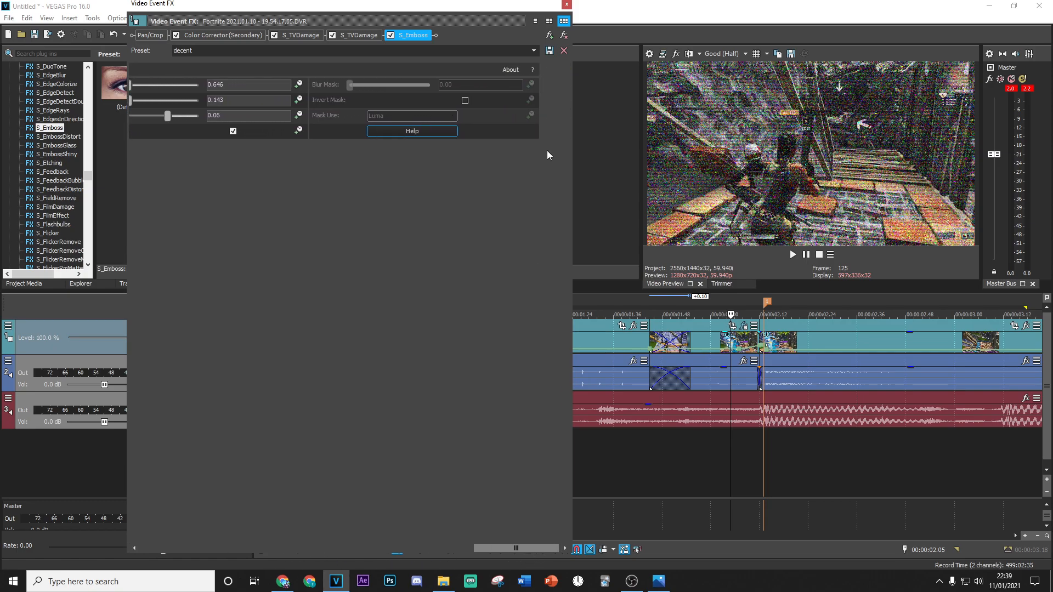
click(566, 7)
Add the Brightness and Contrast effect with the default preset to the pre-kill segment
scroll(57, 199, up, 9)
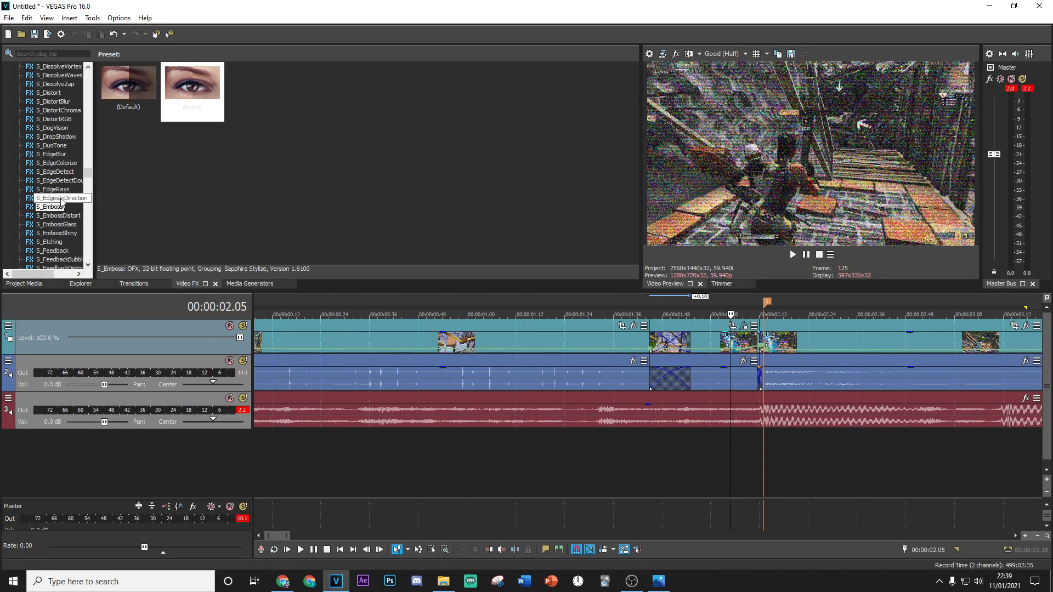
scroll(67, 198, up, 15)
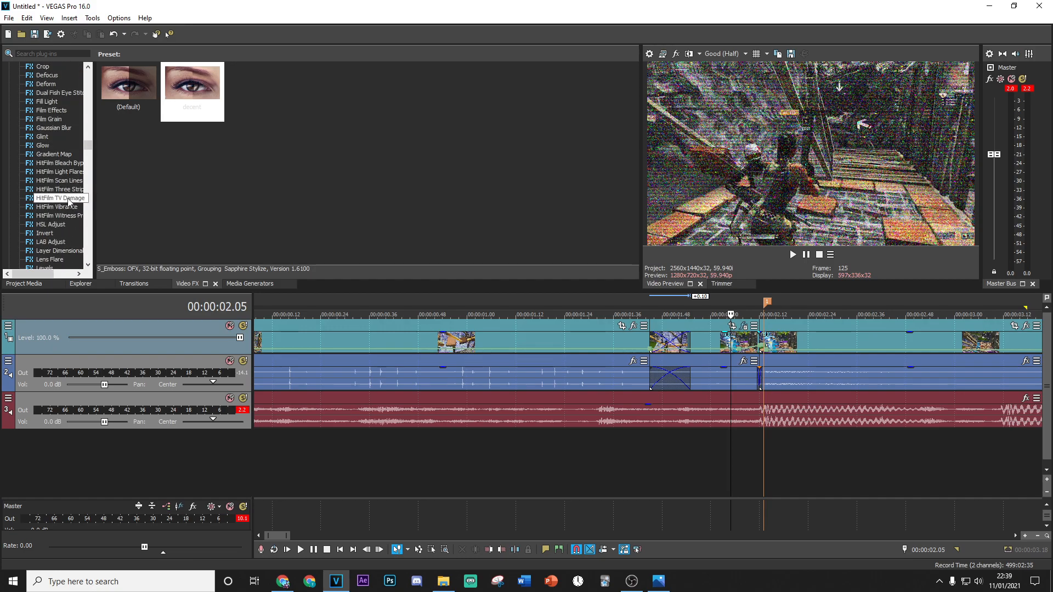
scroll(67, 199, up, 5)
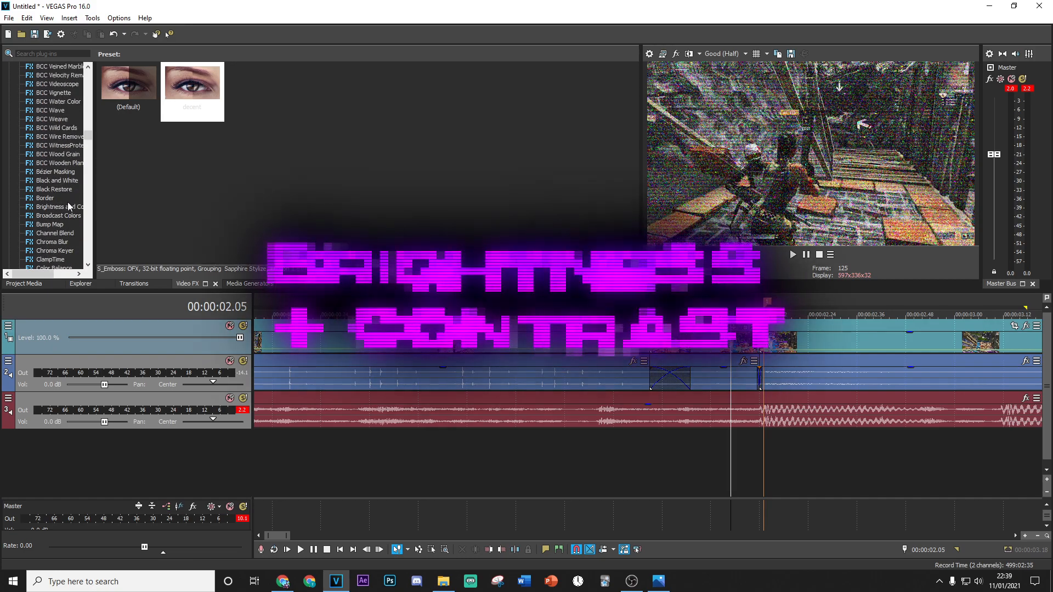
click(66, 206)
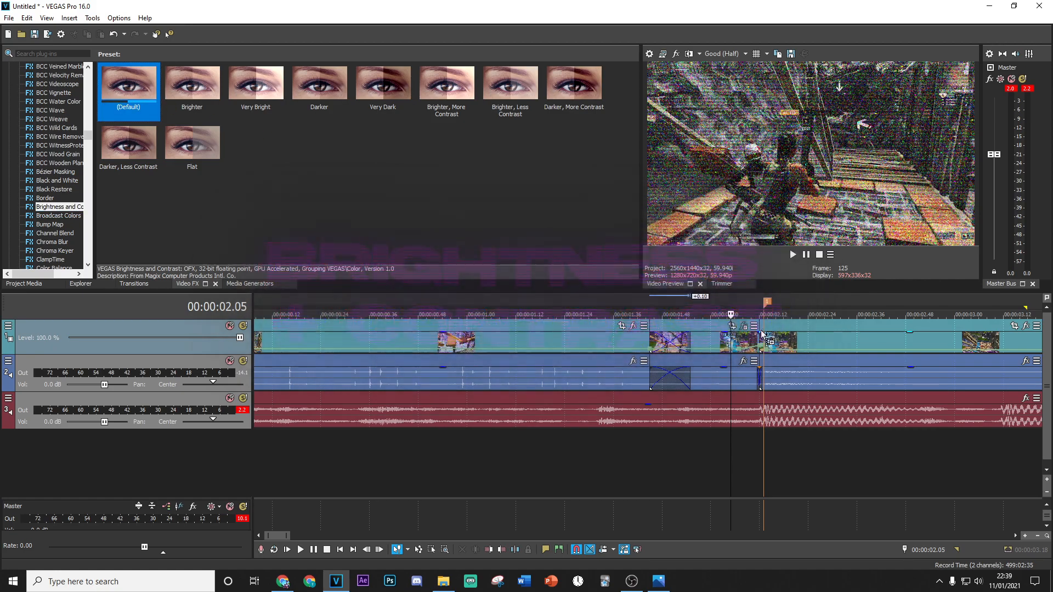
drag(127, 85, 716, 341)
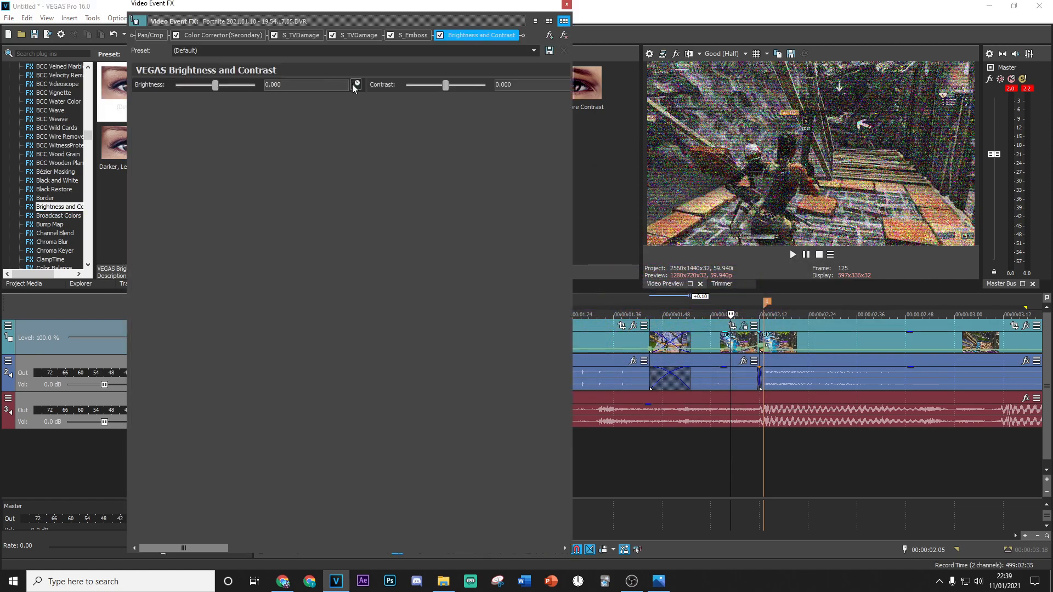
Animate the Brightness parameter, editing its value at 00:00:00.27 at the segment's end, and close the effect window
click(356, 85)
drag(477, 464, 561, 463)
click(287, 84)
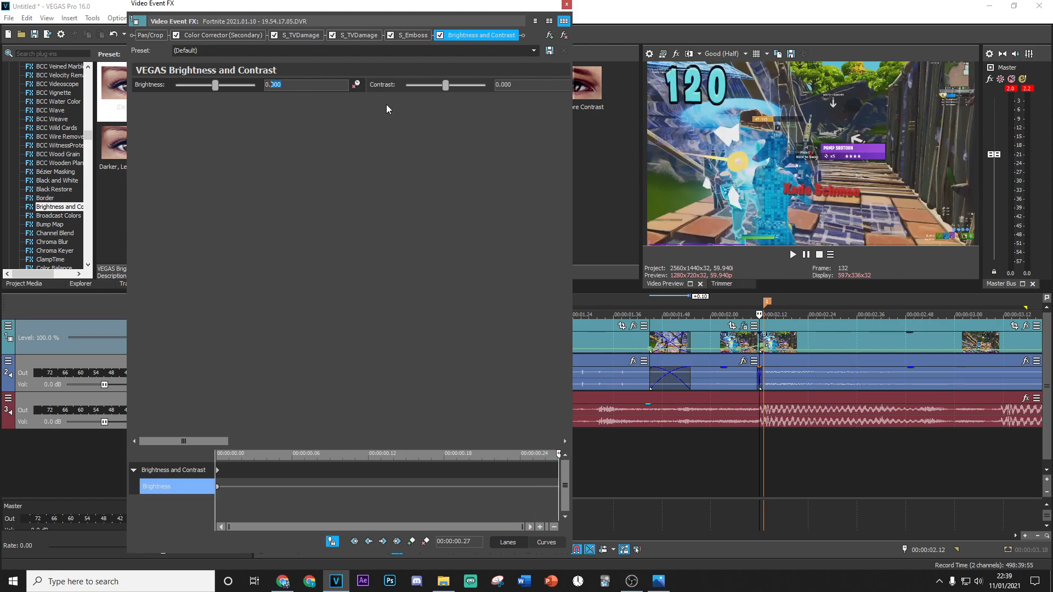
key(BackSpace)
key(BackSpace)
key(BackSpace)
key(Return)
click(567, 5)
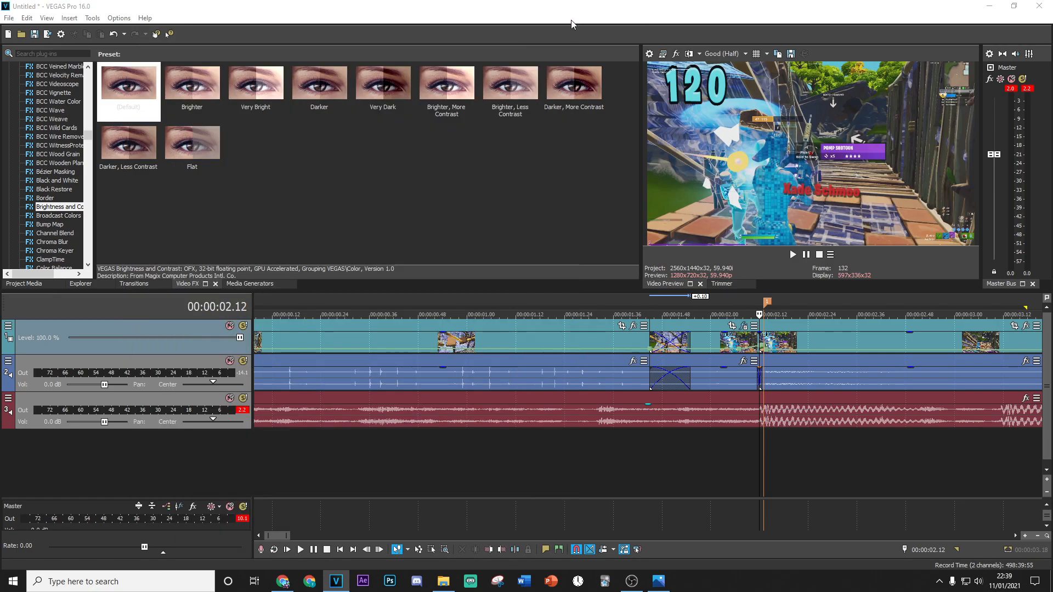
Scrub through the pre-kill segment up to the cut at 00:00:02.12 to review the combined effects
click(685, 464)
drag(690, 458, 758, 450)
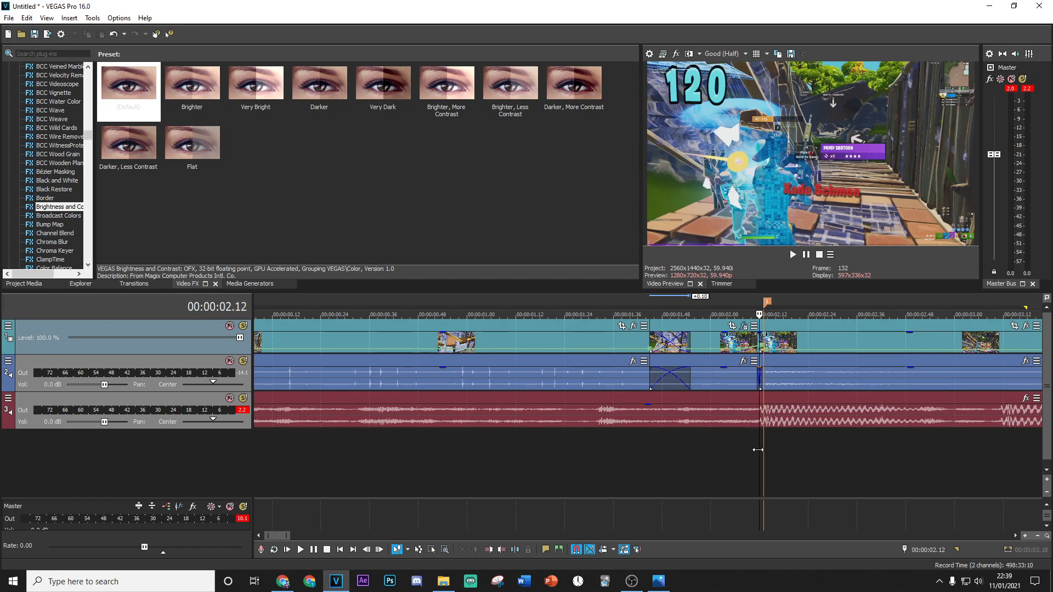
scroll(757, 450, down, 2)
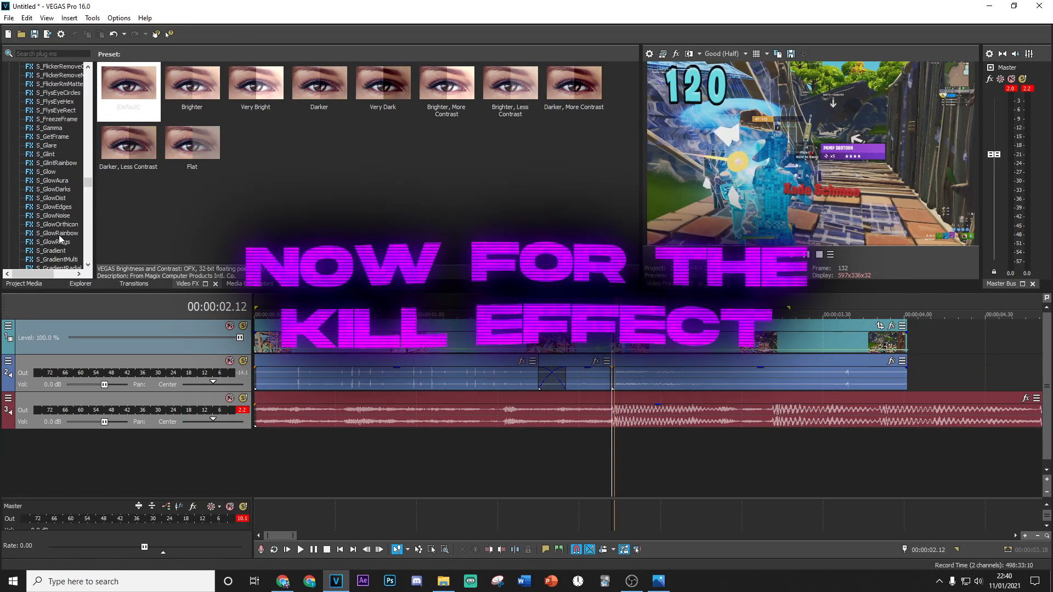
Apply the S_EdgeRays effect with the taroblueedgerays preset to the kill segment after the cut and review its ray parameters and color
scroll(60, 239, up, 10)
scroll(60, 239, up, 1)
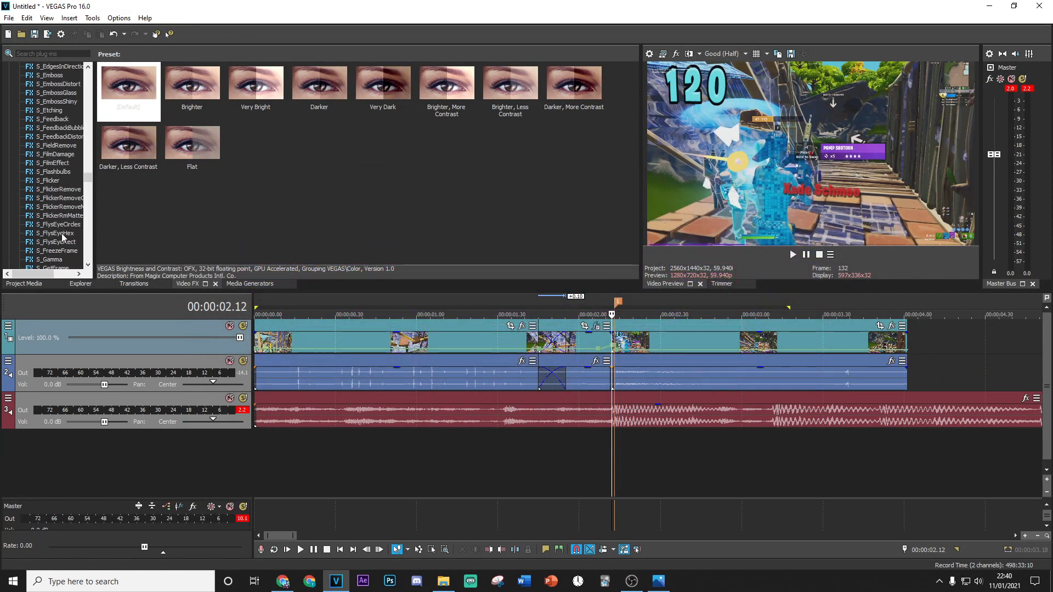
scroll(64, 224, up, 1)
click(53, 84)
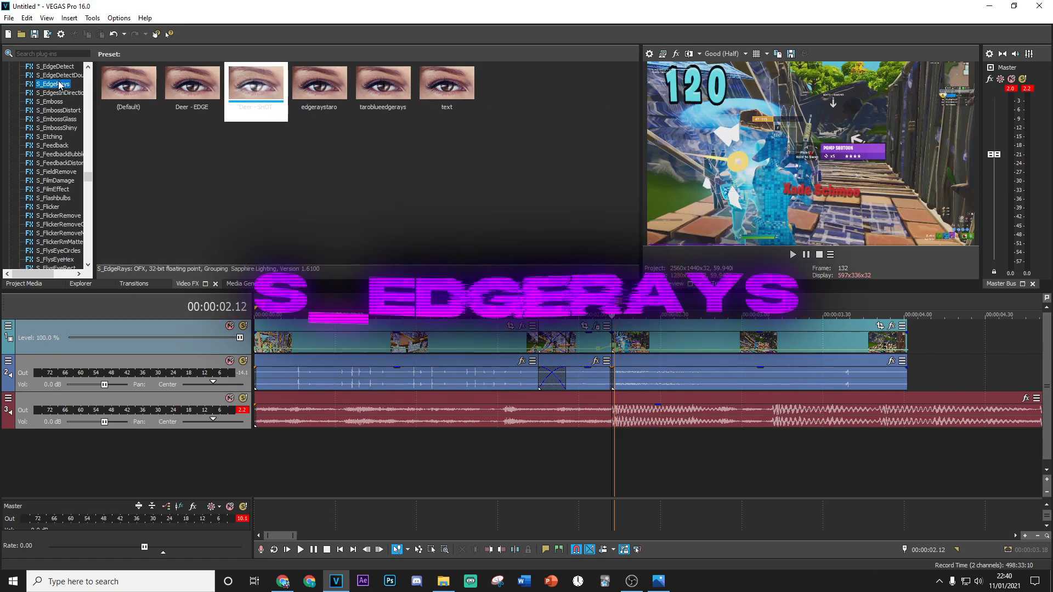
drag(378, 93, 380, 100)
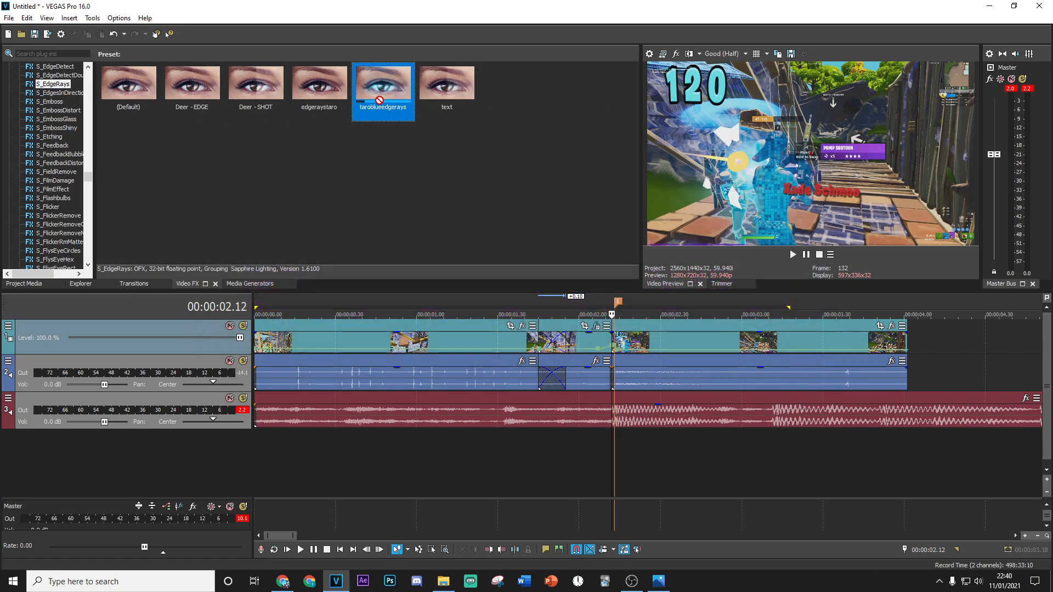
drag(639, 340, 631, 335)
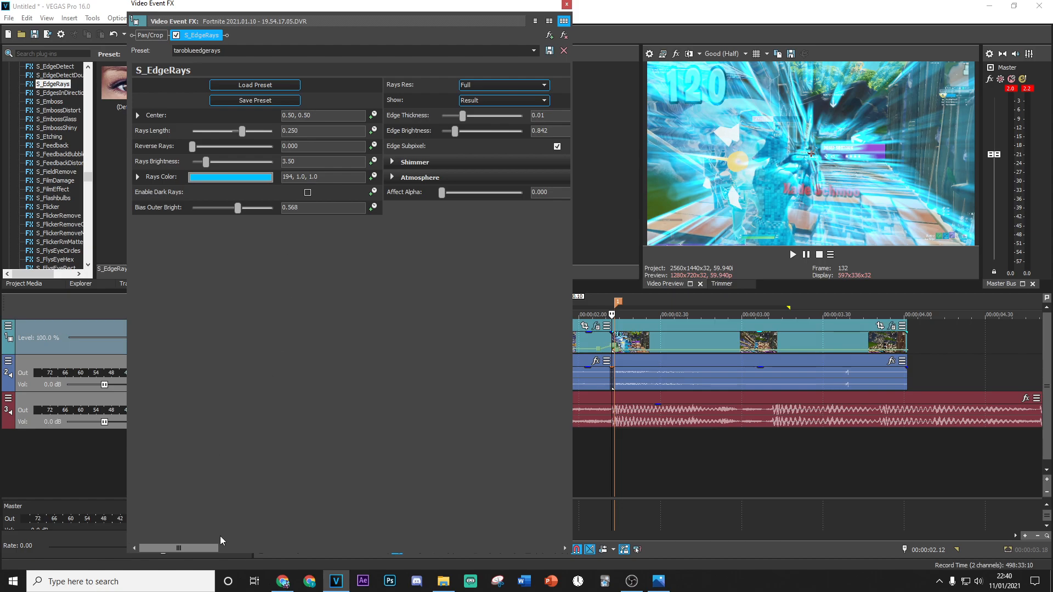
drag(201, 547, 236, 546)
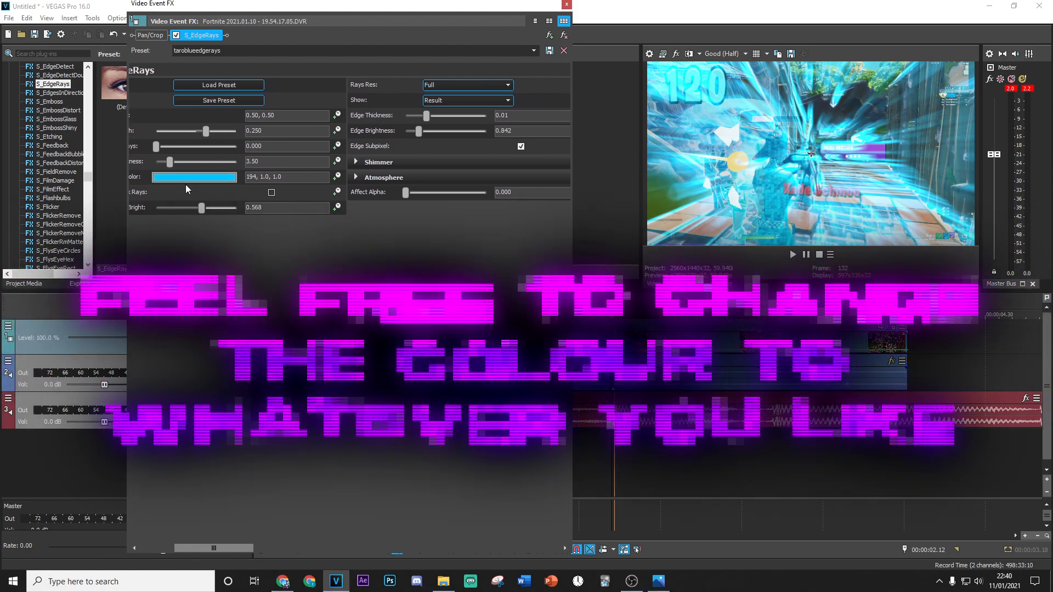
click(186, 179)
click(250, 466)
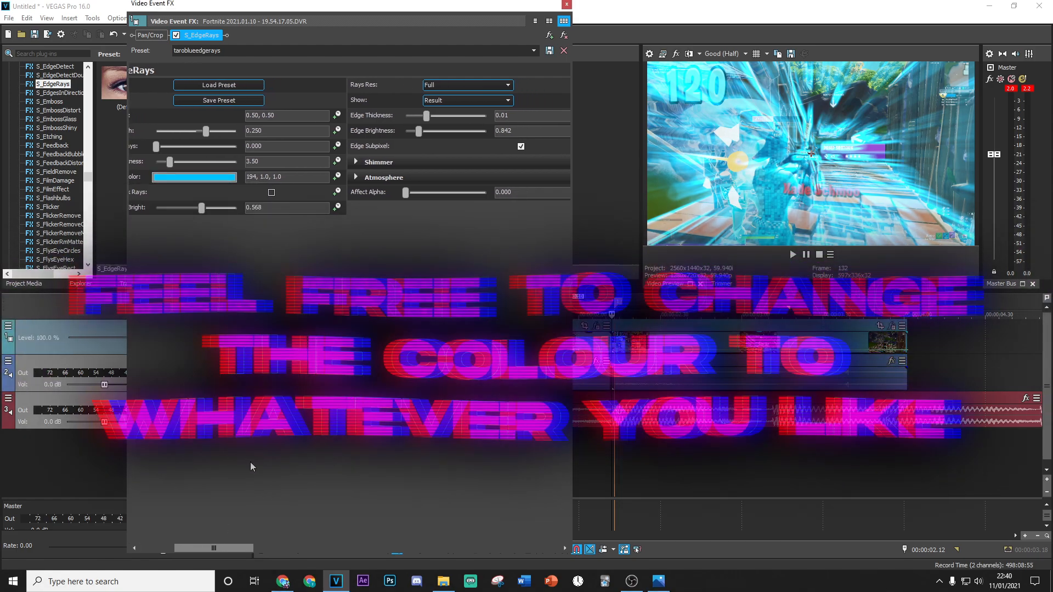
drag(226, 547, 98, 489)
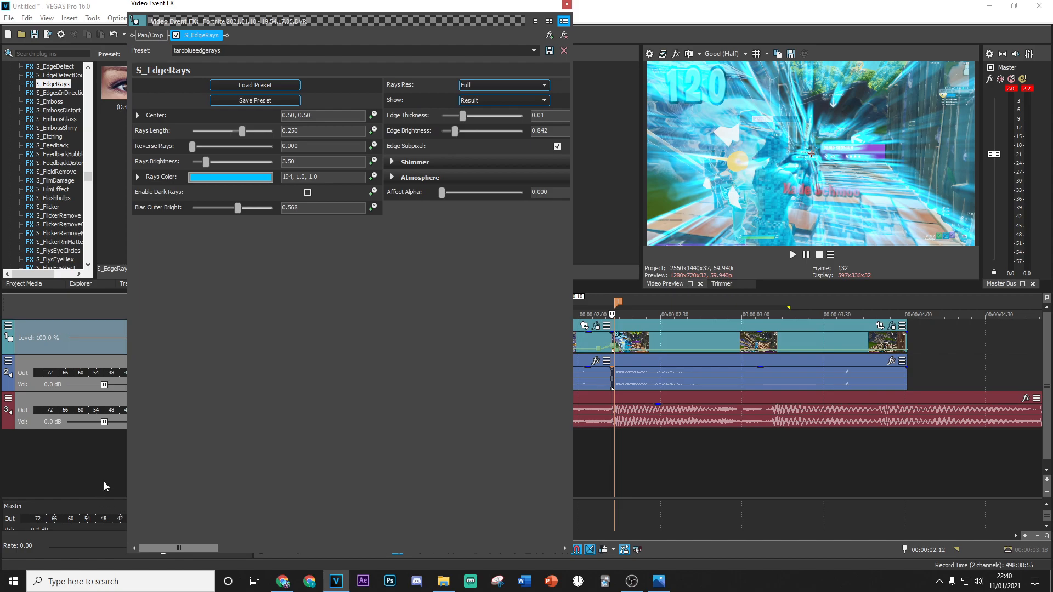
Animate Rays Brightness from the kill segment's start down to 0 at 00:00:00.25, and close the effect window
click(375, 163)
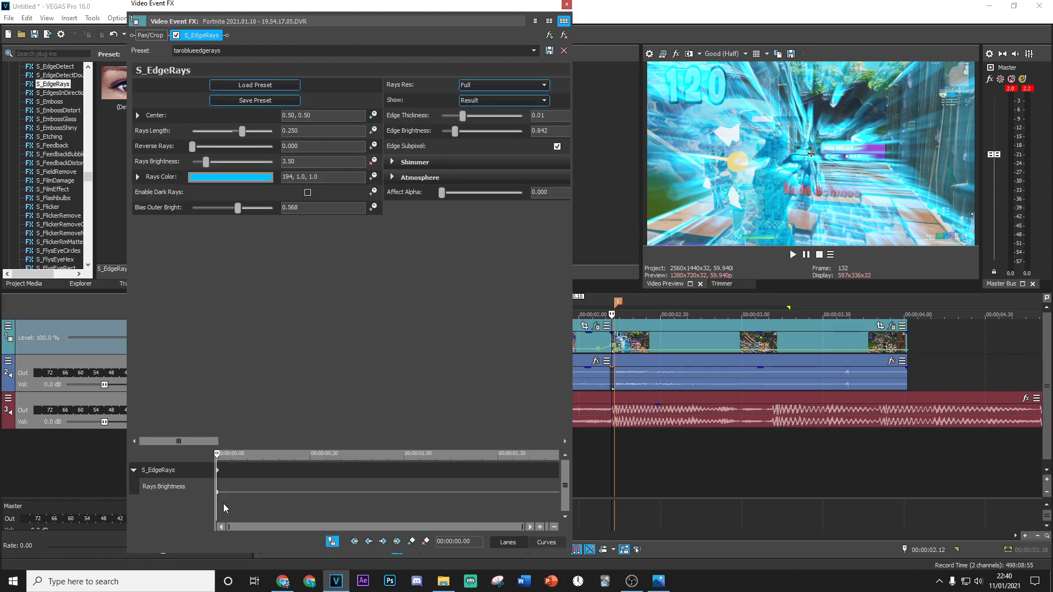
drag(218, 455, 295, 454)
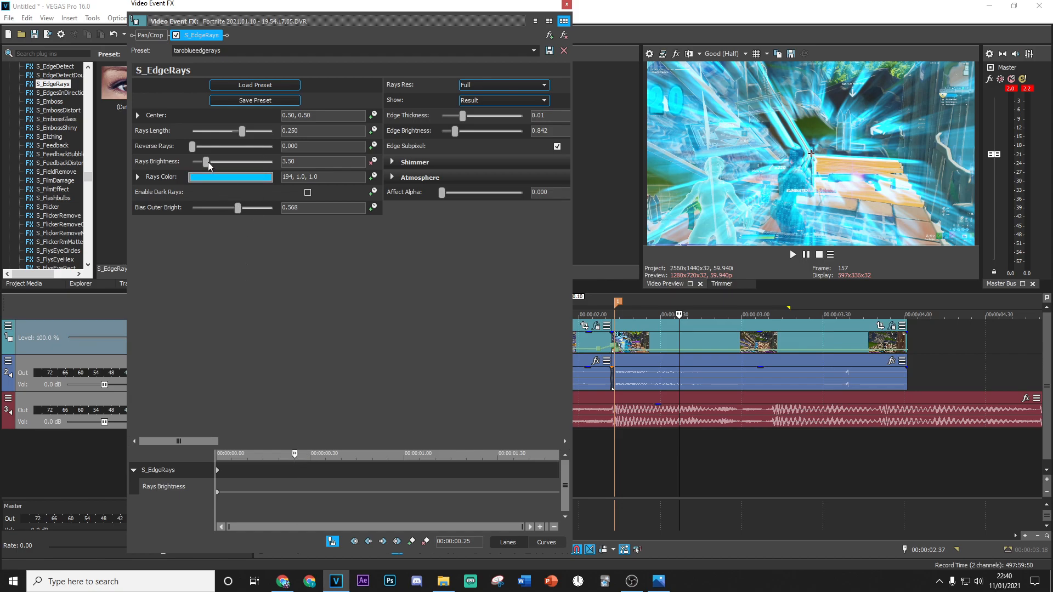
drag(207, 163, 38, 165)
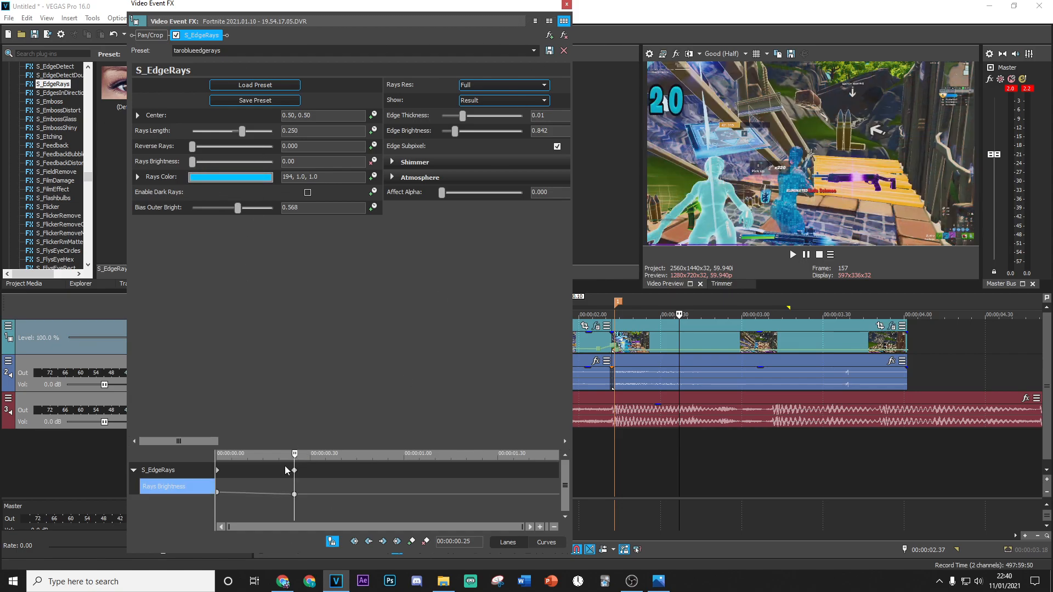
mouse_move(295, 455)
mouse_down()
mouse_move(202, 456)
mouse_move(294, 469)
mouse_up()
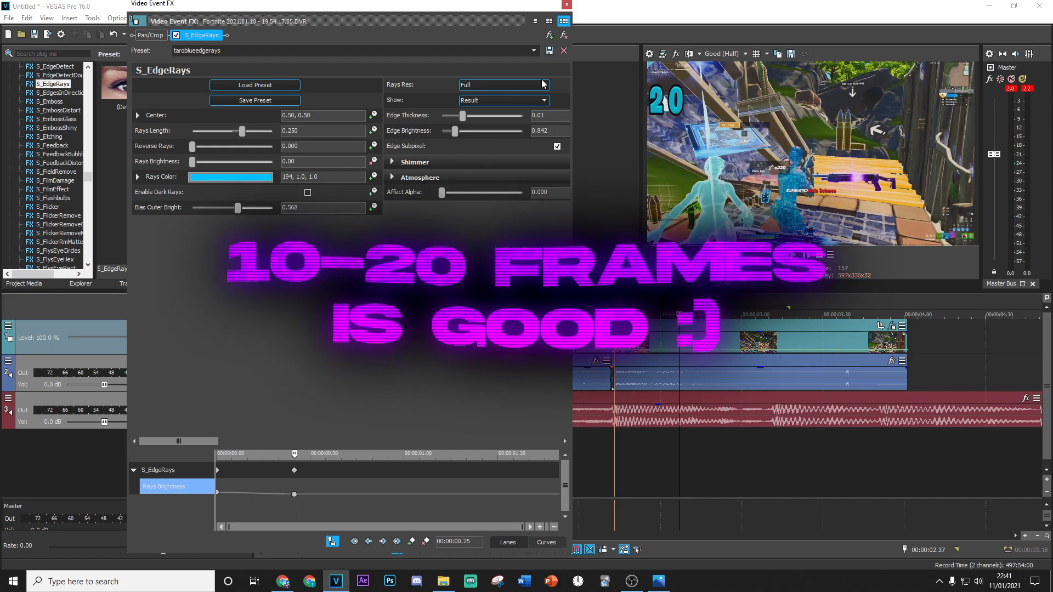
click(566, 5)
Apply the S_Flicker effect with the taroflicker preset to the kill segment and scrub through it to review the flicker
click(614, 459)
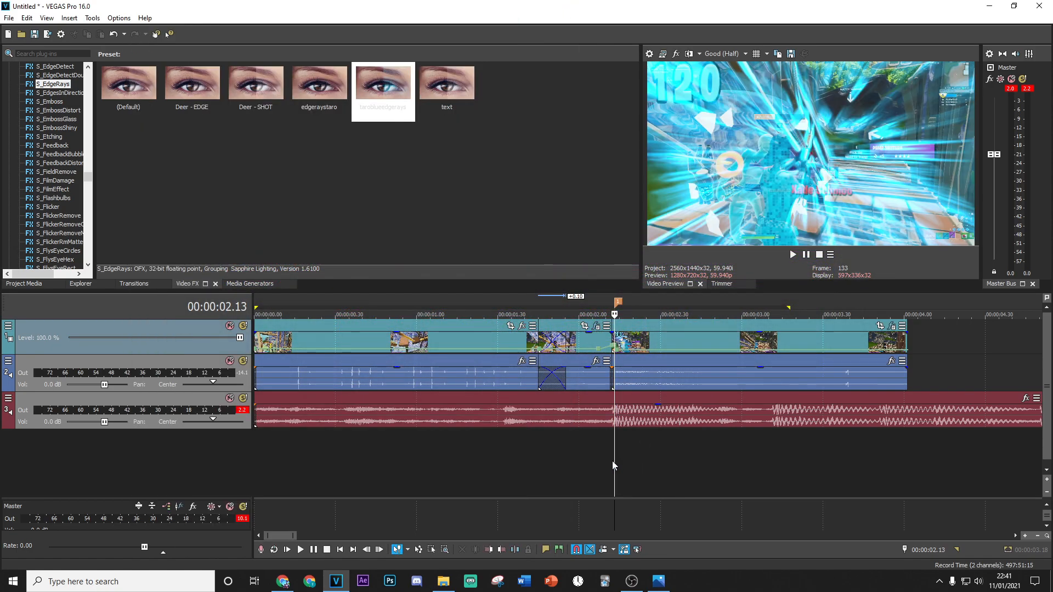
scroll(60, 175, up, 8)
scroll(60, 174, down, 10)
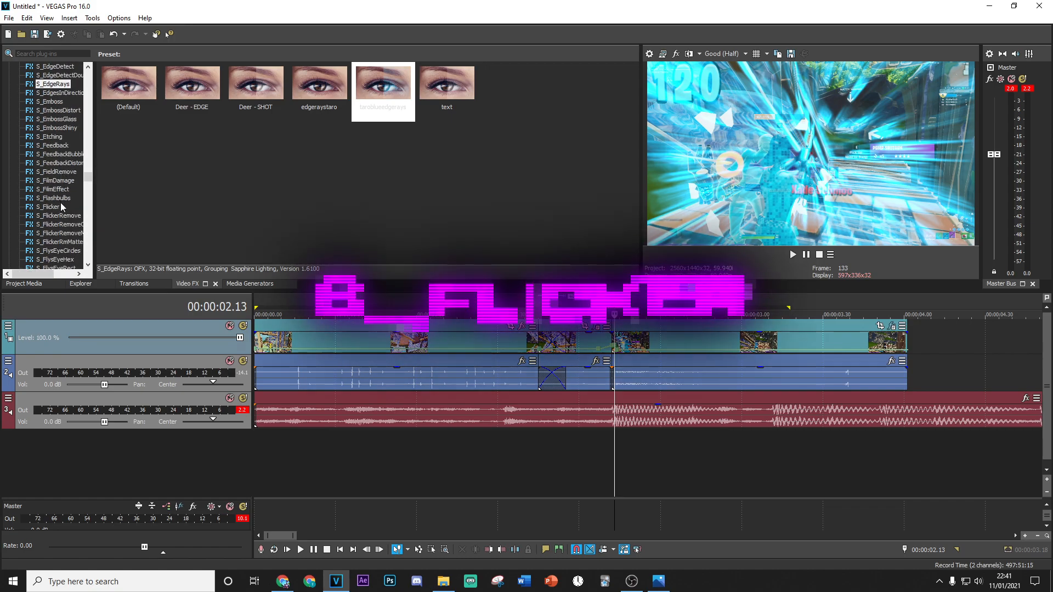
click(49, 154)
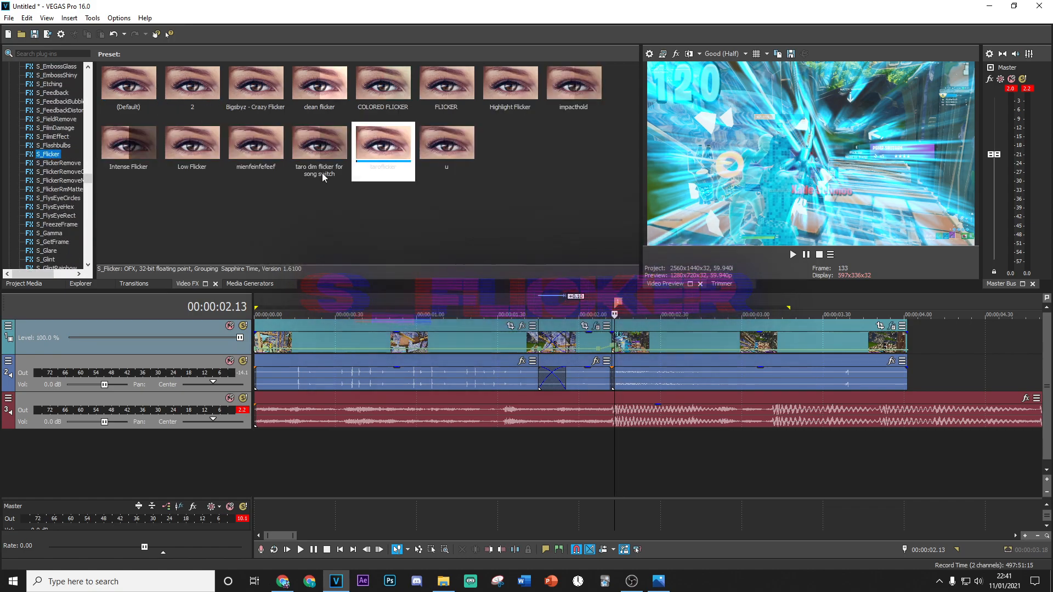
drag(381, 154, 608, 275)
drag(639, 343, 640, 343)
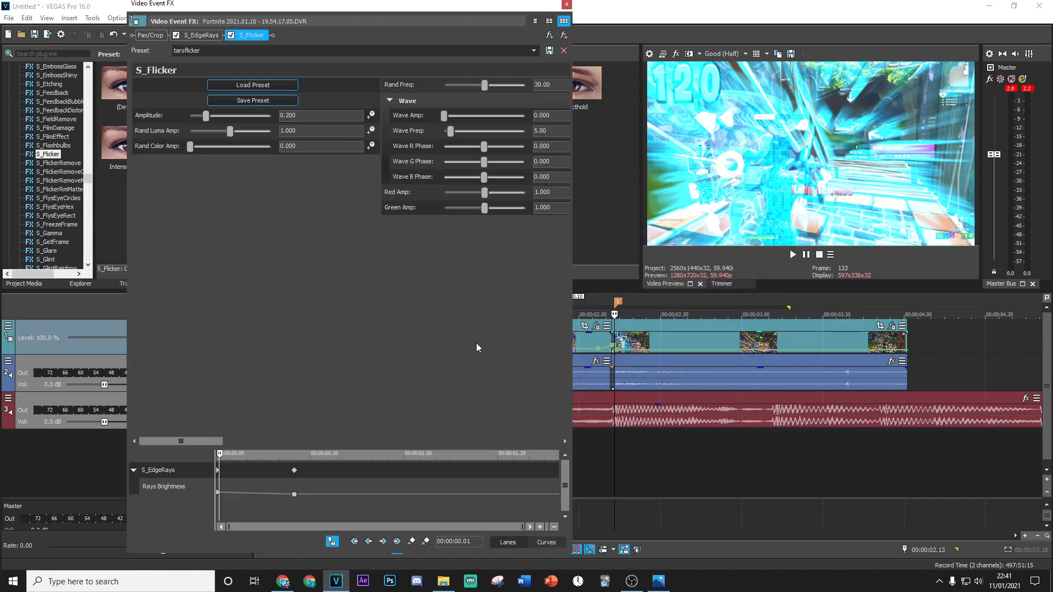
drag(228, 440, 535, 447)
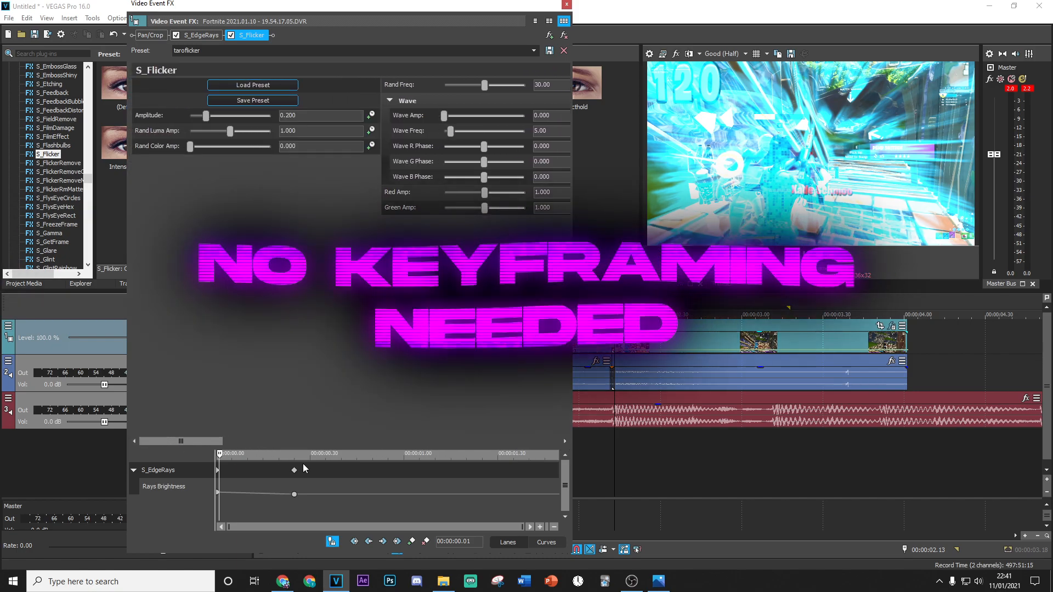
click(236, 453)
drag(235, 452, 433, 453)
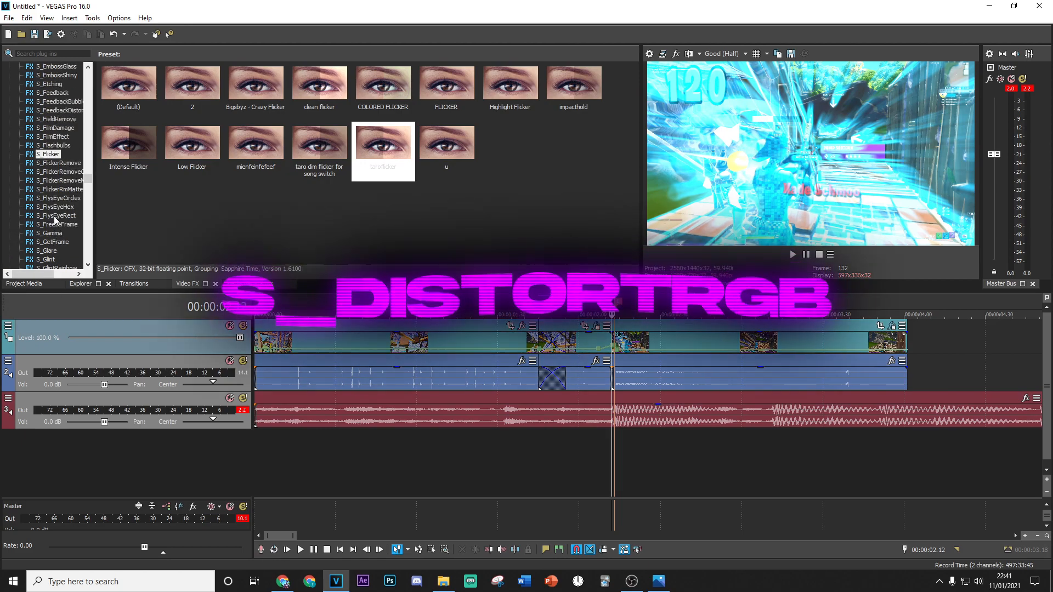
Apply the S_DistortRGB effect with the taroraysrgb preset to the kill segment and set its Amount to -0.2
scroll(54, 216, up, 8)
click(55, 171)
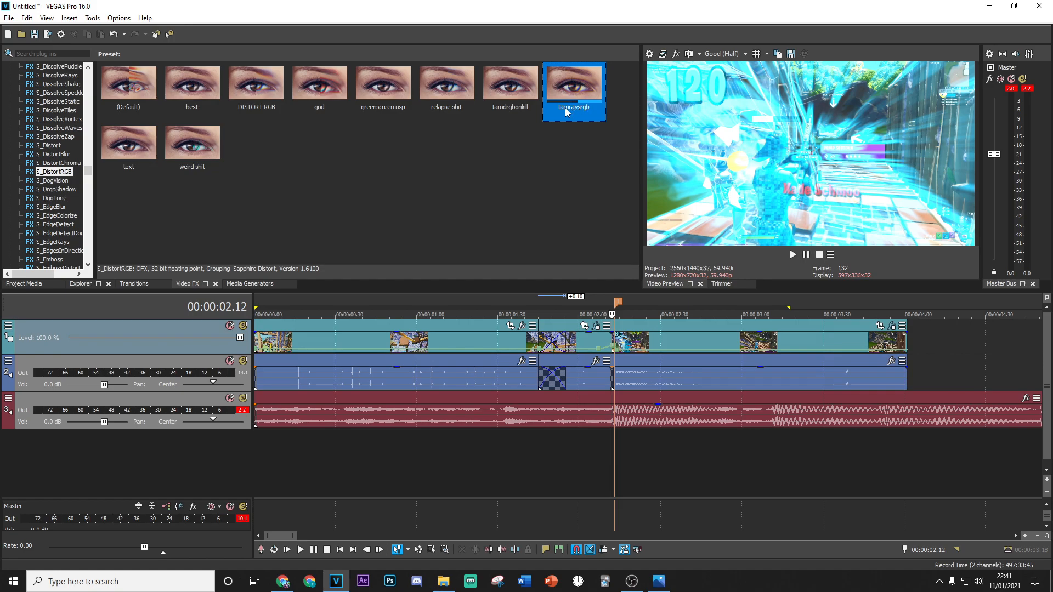
drag(571, 90, 665, 343)
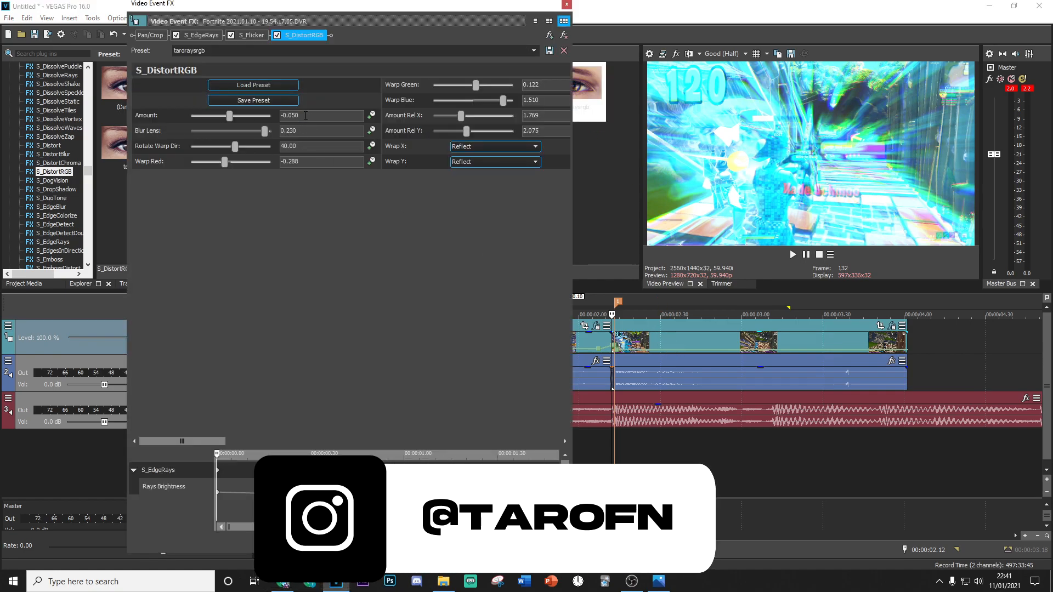
text(7)
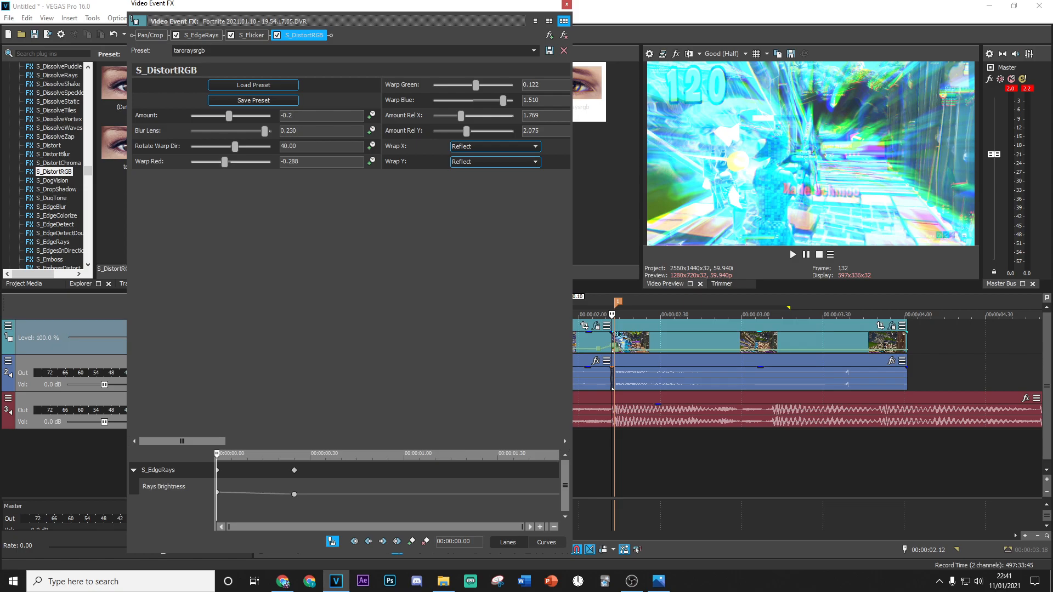
key(Return)
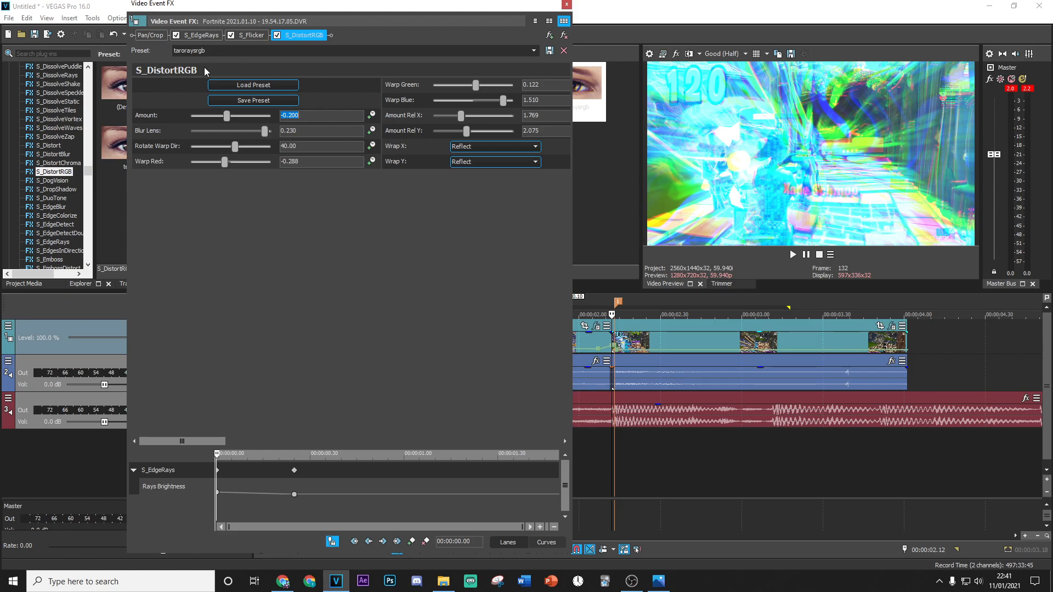
Animate the S_DistortRGB Amount from the segment's start to 0 at 00:00:00.25, and close the effect window
click(373, 114)
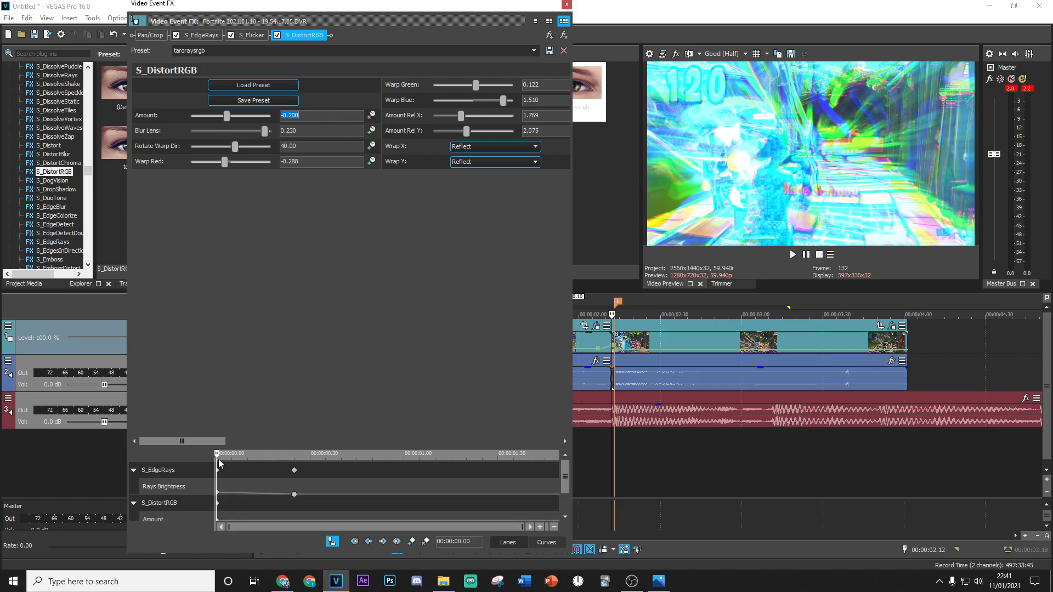
drag(218, 457, 295, 457)
mouse_move(296, 480)
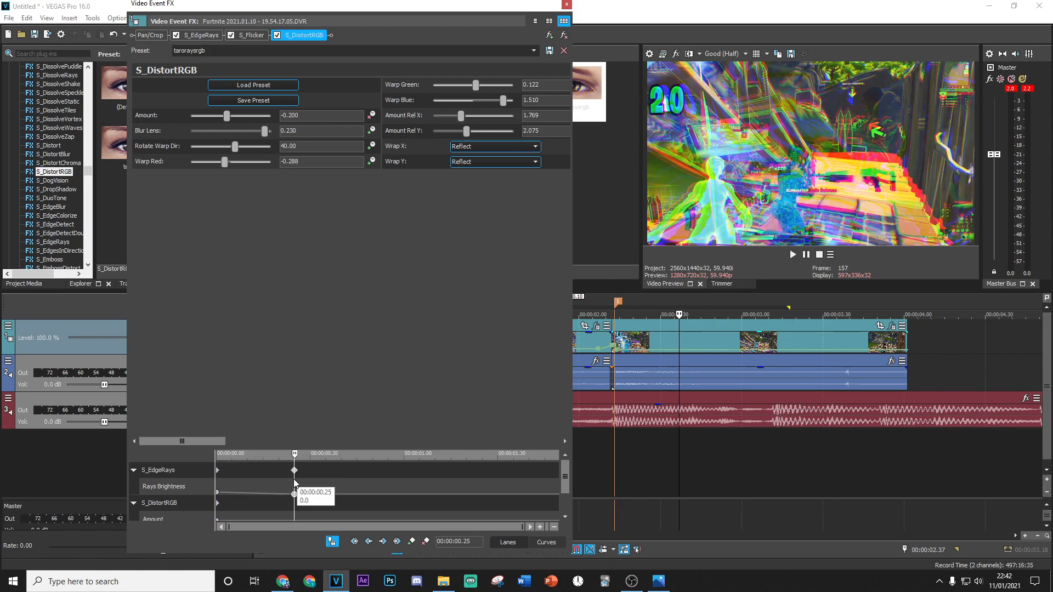
click(170, 114)
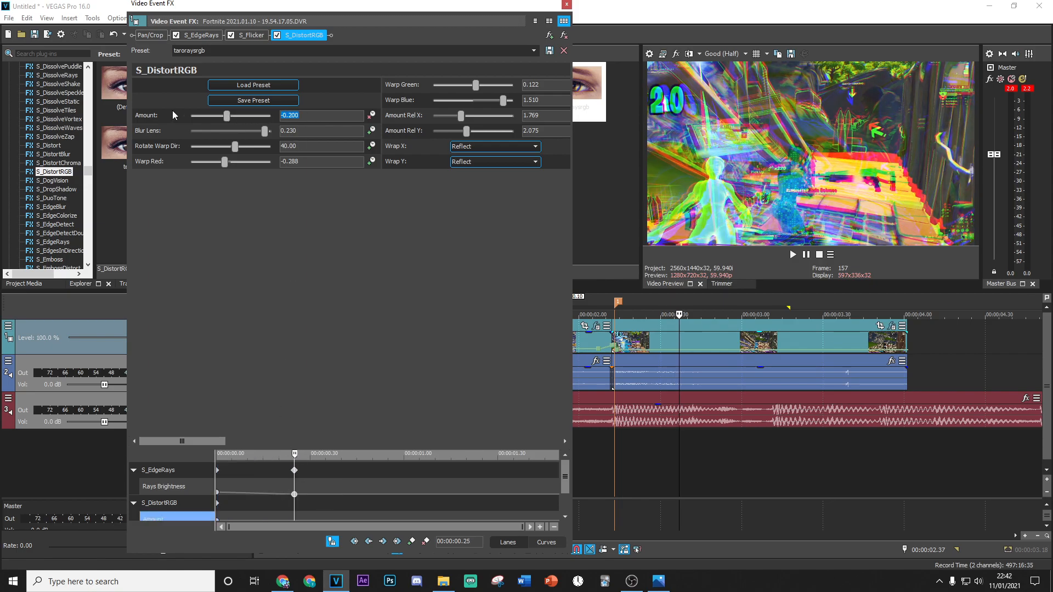
key(Return)
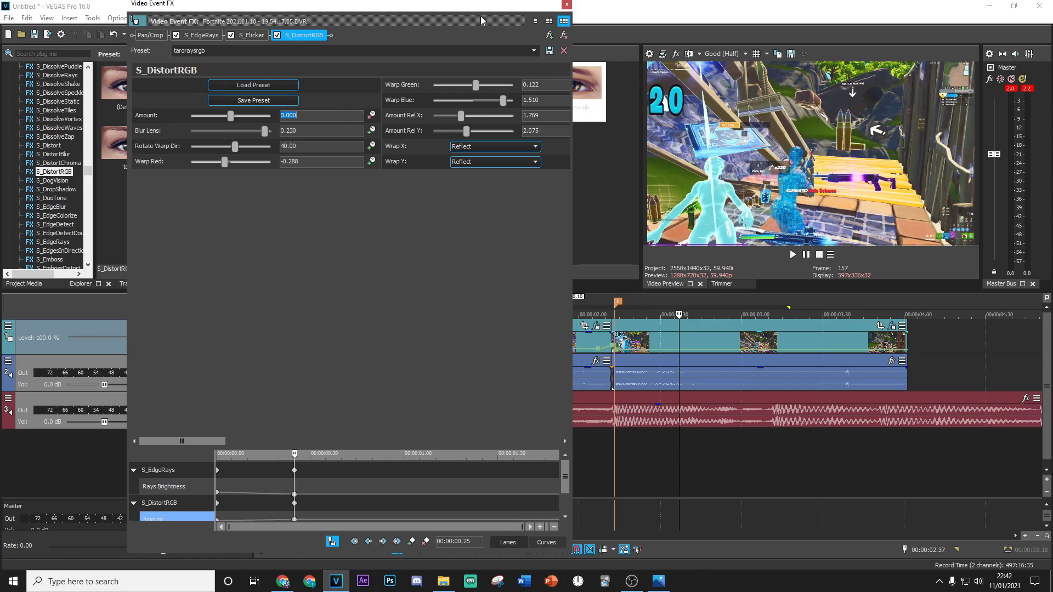
click(567, 5)
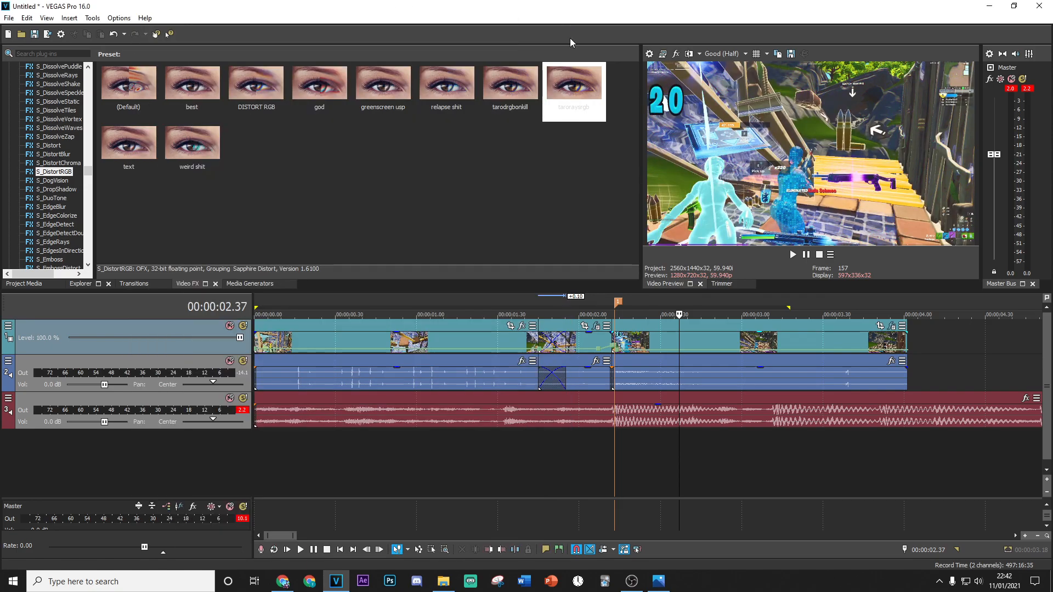
Apply the S_Shake effect with the tarohighlightshake preset to the kill segment, starting from the cut at 00:00:02.12
click(611, 460)
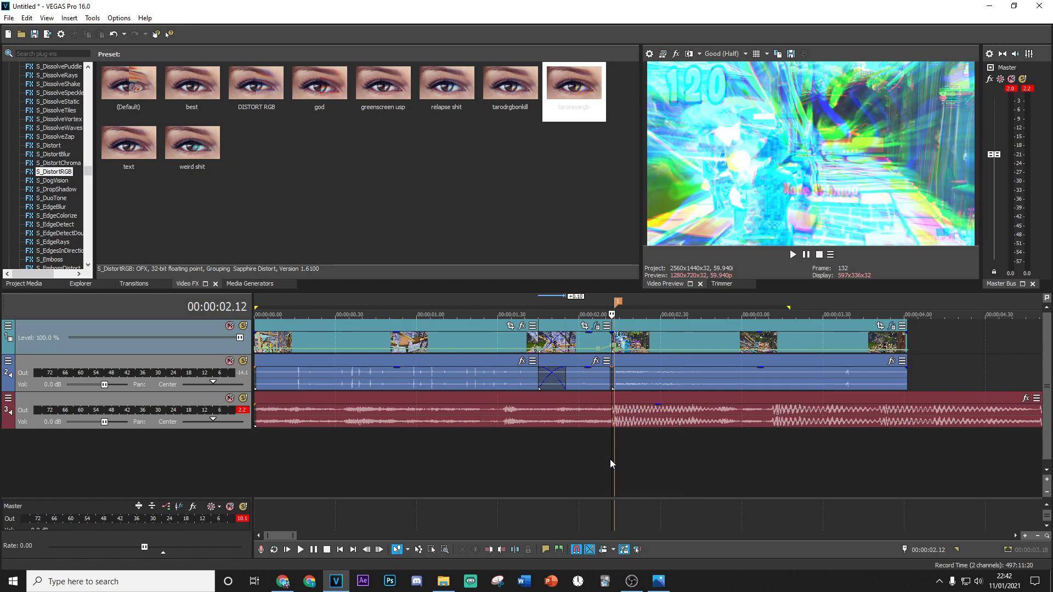
scroll(44, 216, down, 20)
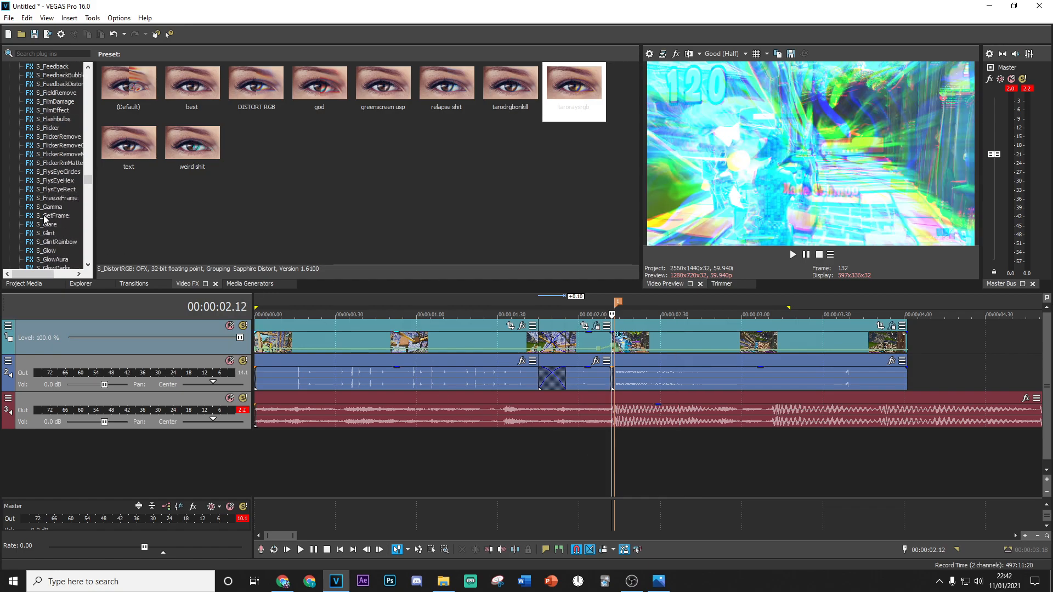
scroll(54, 228, down, 10)
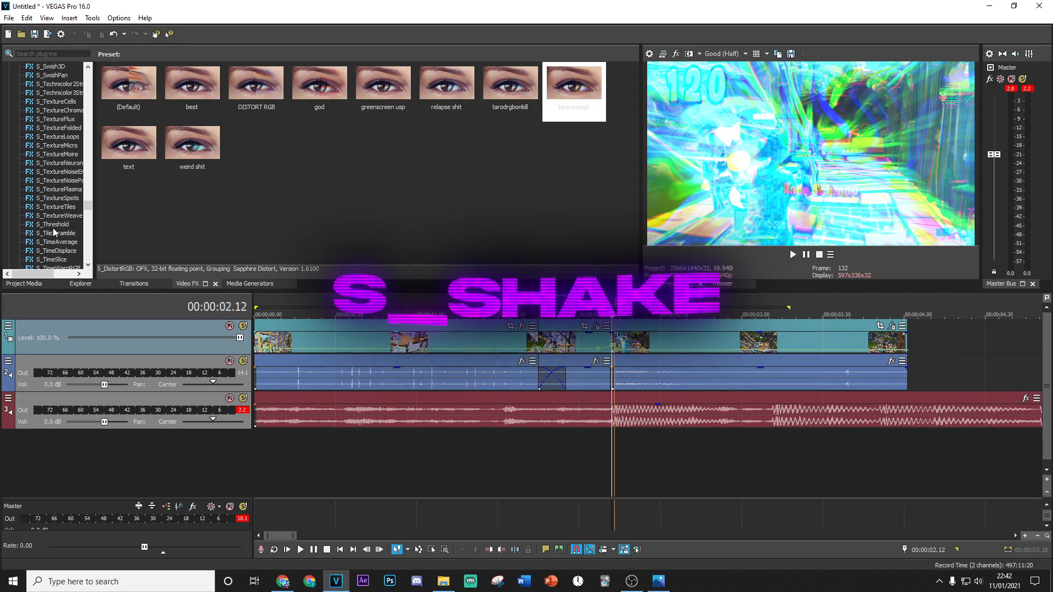
scroll(55, 187, up, 14)
click(53, 172)
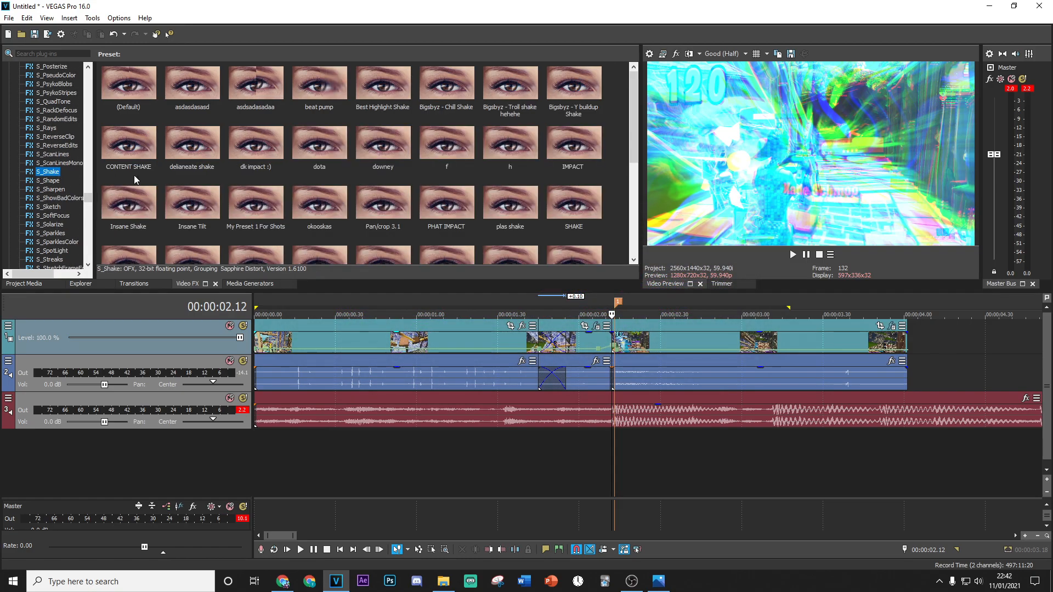
scroll(252, 177, down, 5)
click(202, 202)
click(192, 159)
drag(123, 156, 515, 292)
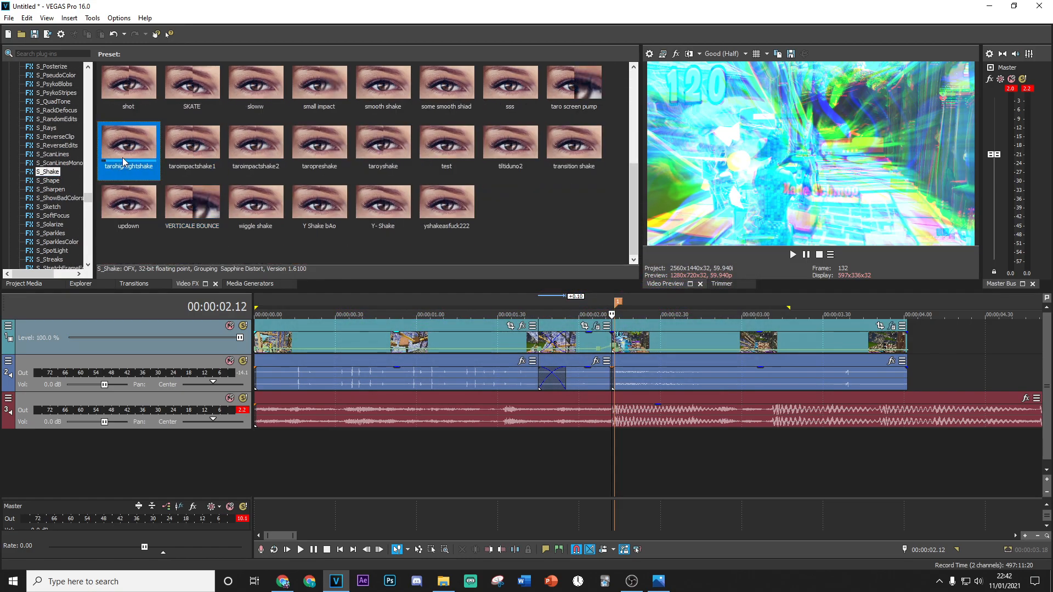
drag(640, 346, 639, 346)
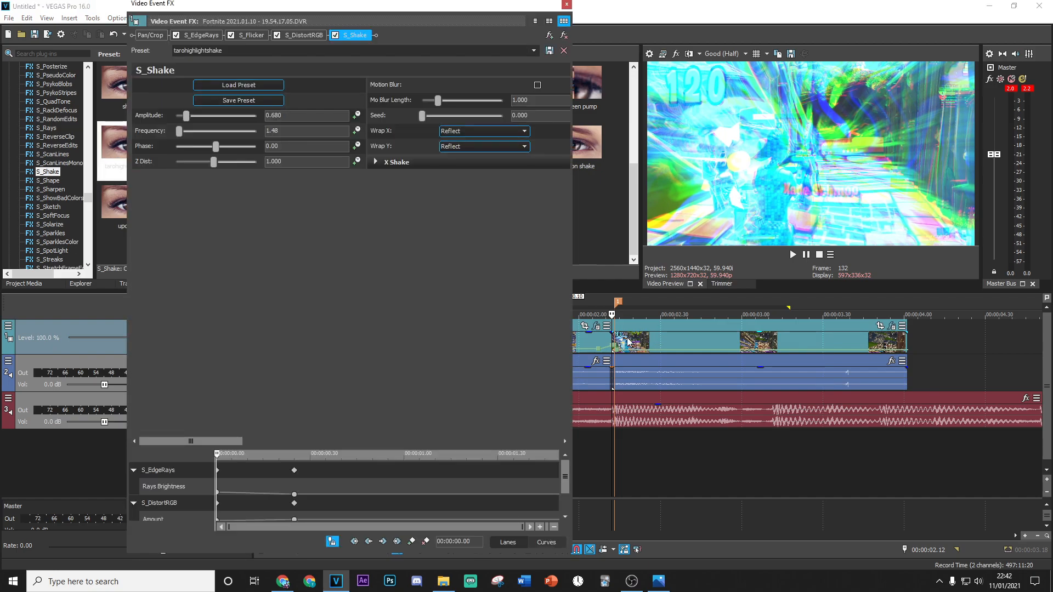
Expand and review the X, Y, Z and tilt shake parameters of the S_Shake effect
drag(224, 443, 418, 439)
click(290, 163)
click(443, 87)
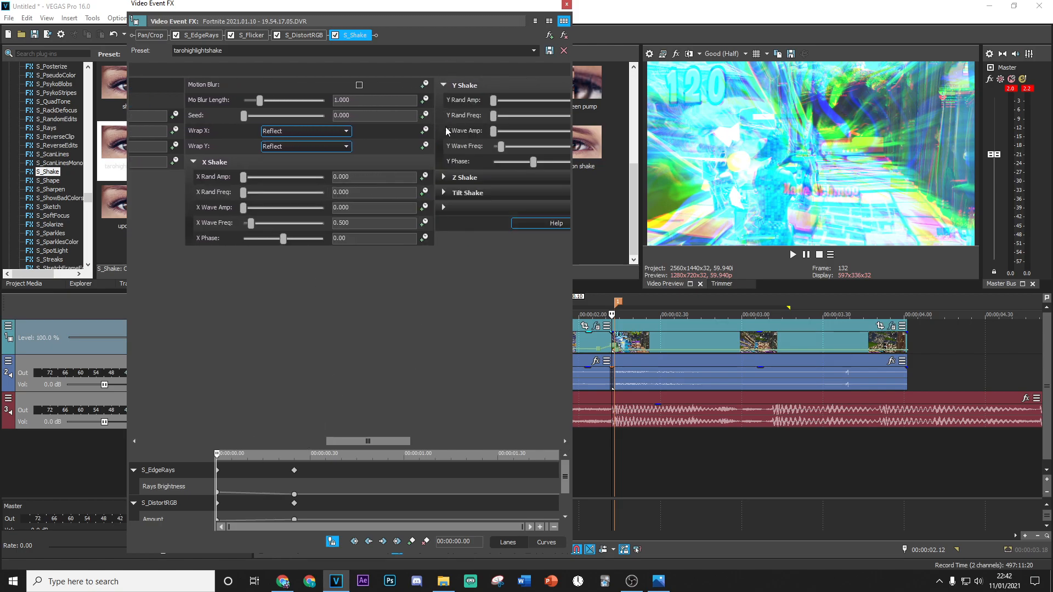
click(443, 177)
click(443, 269)
drag(370, 441, 7, 368)
Enable animation of the S_Shake Amplitude, move to 00:00:00.35 in the effect timeline, and close the effect window
click(358, 114)
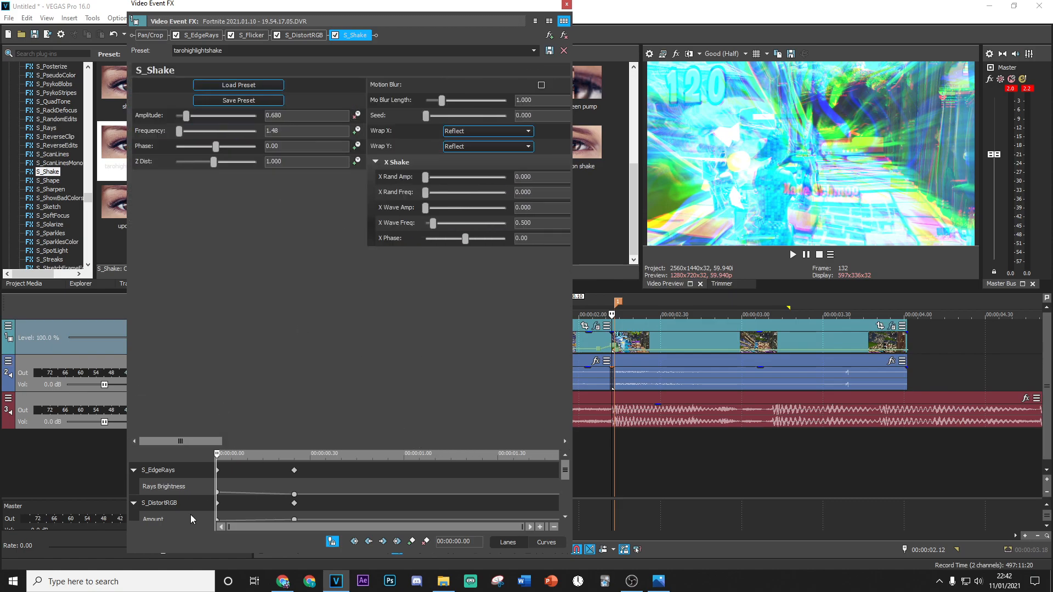
drag(218, 457, 328, 465)
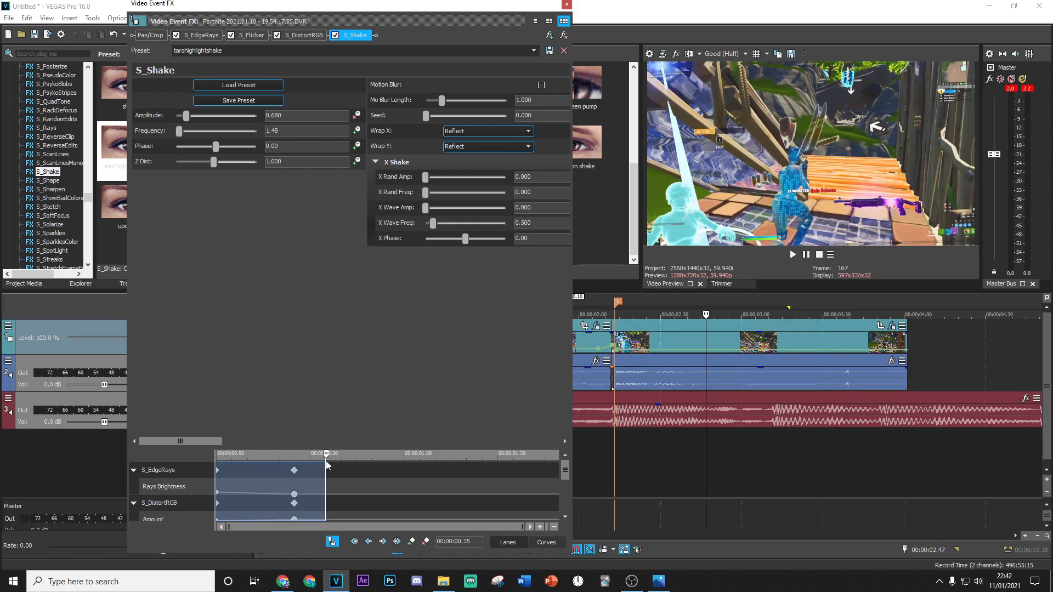
click(566, 5)
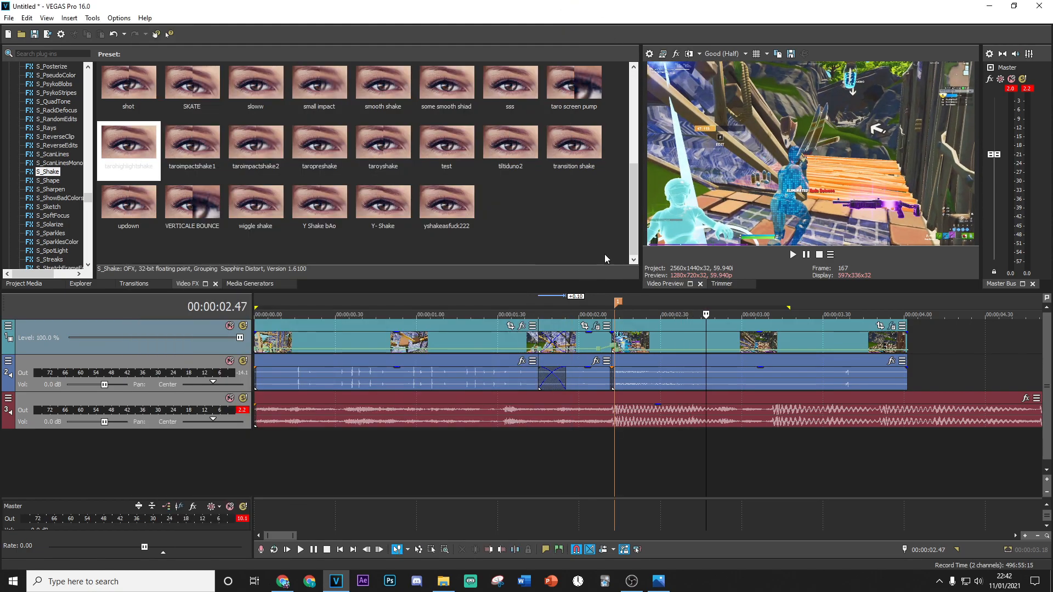
Move the playhead back to the start of the pre-kill segment at 00:00:01.45
click(601, 466)
click(535, 448)
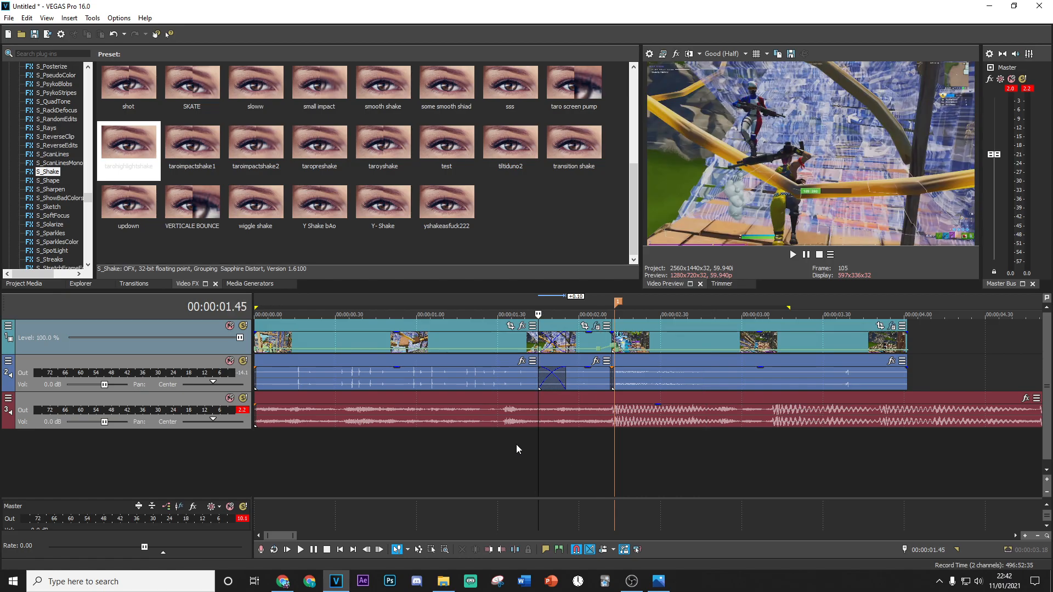